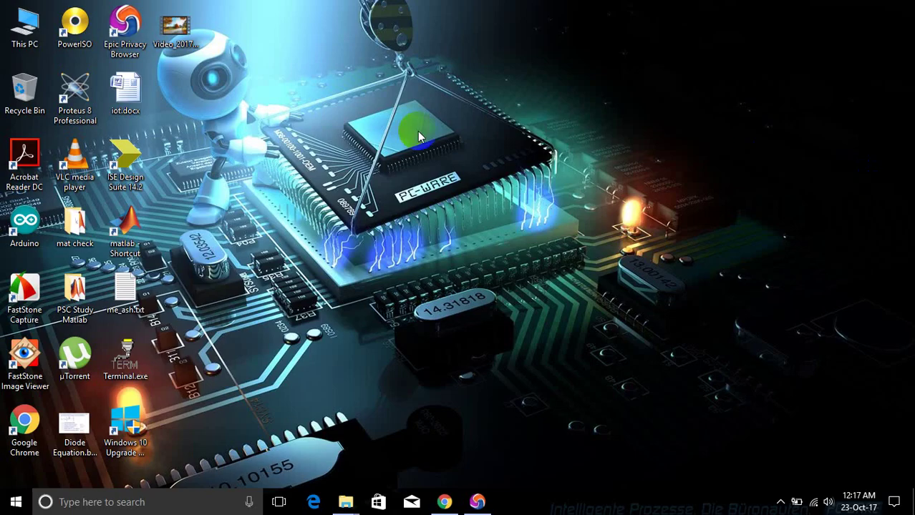
Launch Proteus 8 Professional and start a blank Schematic Capture sheet.
{"action": "double_click", "coordinate": [77, 100]}
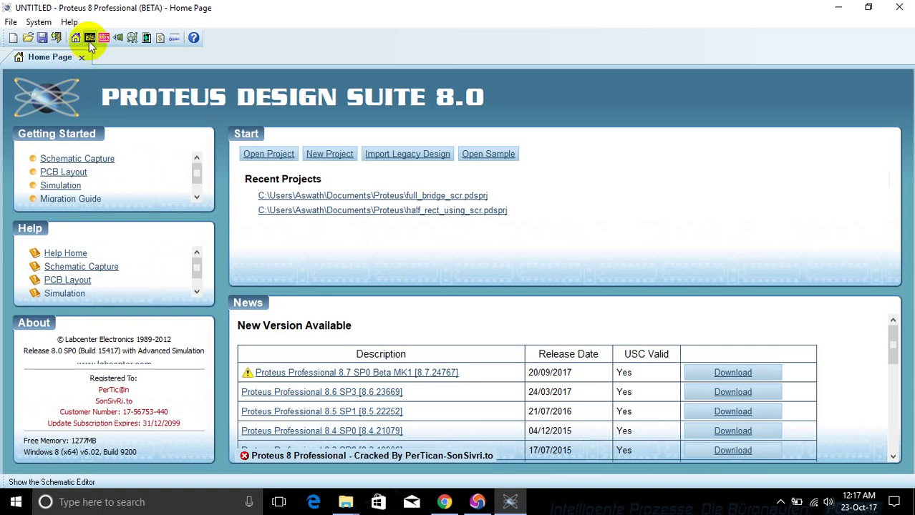
{"action": "left_click", "coordinate": [89, 40]}
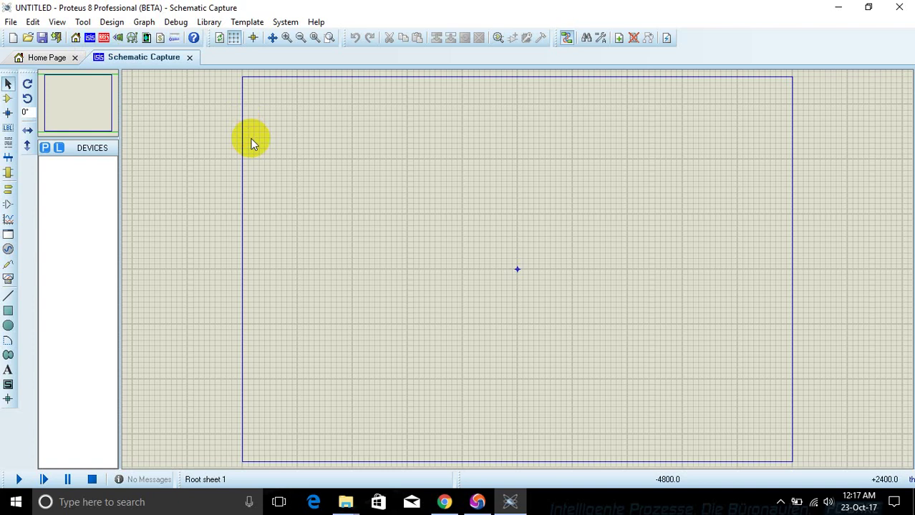
Search 'vsine' in Pick Devices and add the VSINE sine source to the device list.
{"action": "left_click", "coordinate": [45, 149]}
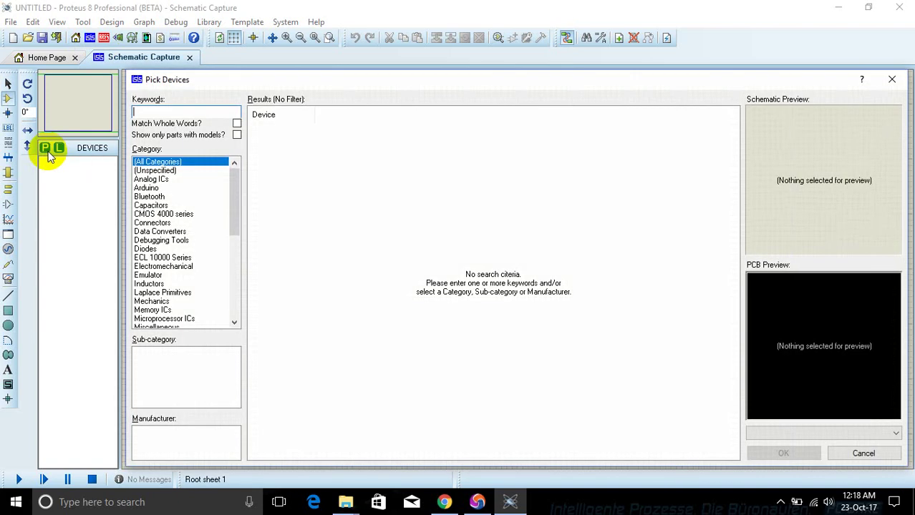
{"action": "type", "text": "vsi"}
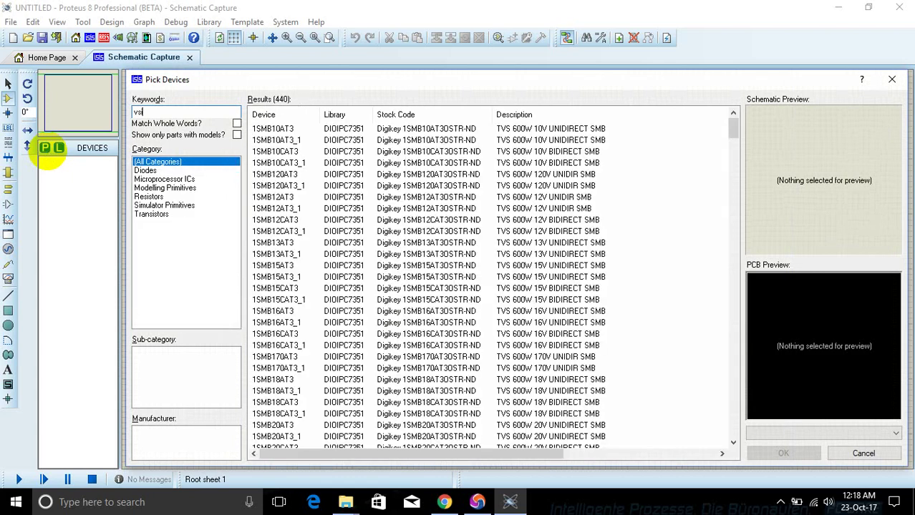
{"action": "type", "text": "ne"}
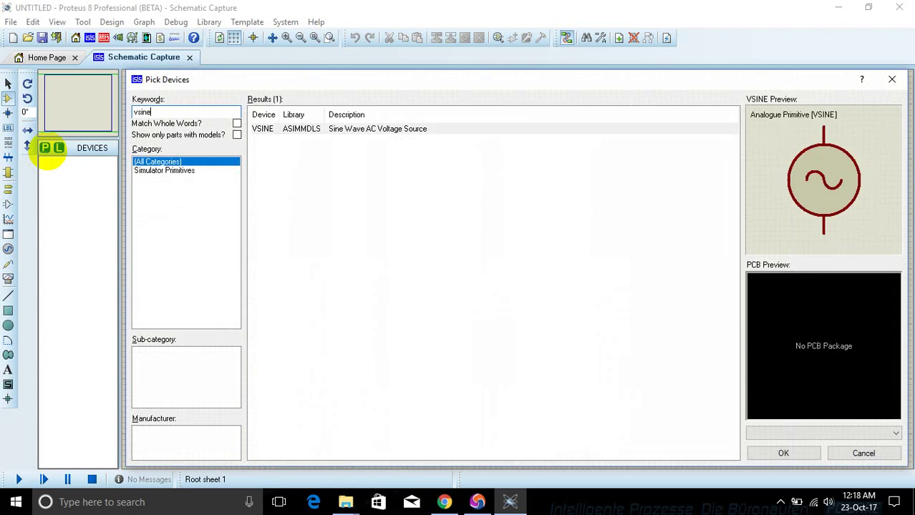
{"action": "left_click", "coordinate": [295, 135]}
{"action": "double_click", "coordinate": [295, 135]}
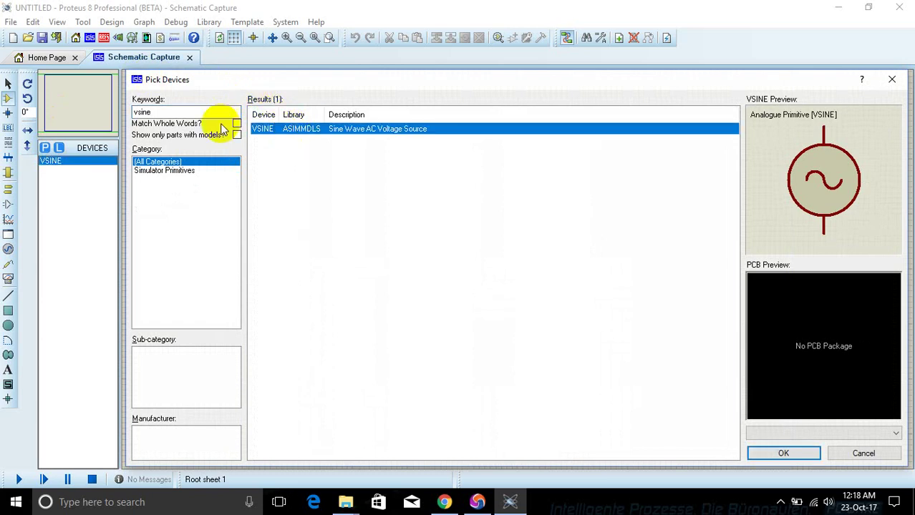
Search 'transfor' and add the TRAN-2P2S simple transformer to the device list.
{"action": "left_click", "coordinate": [193, 111]}
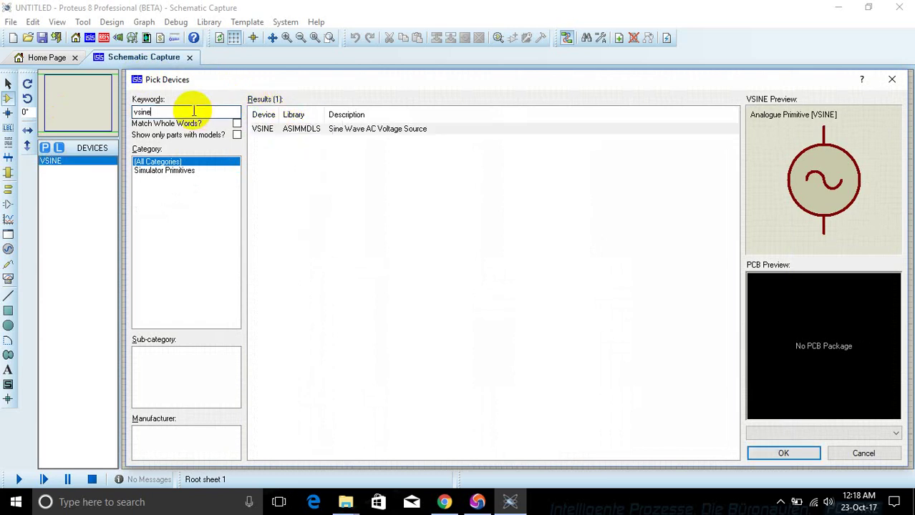
{"action": "double_click", "coordinate": [193, 111]}
{"action": "type", "text": "tran"}
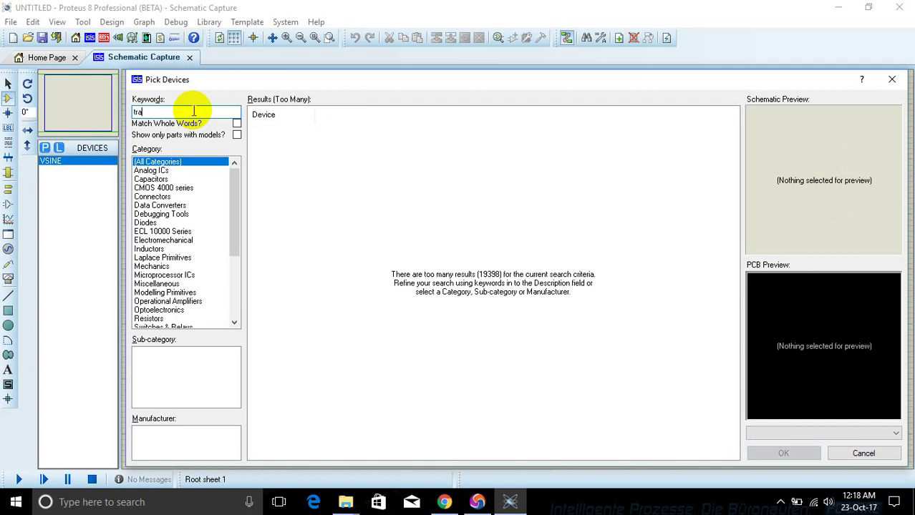
{"action": "type", "text": "s"}
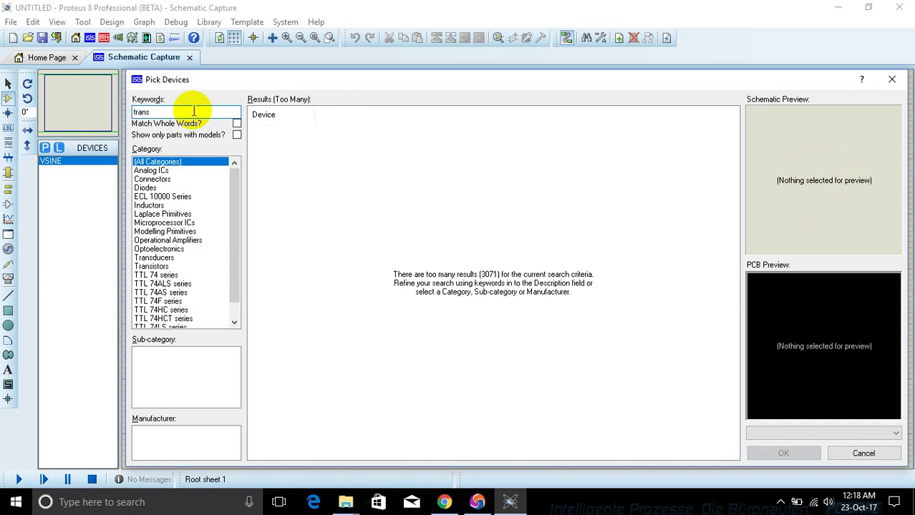
{"action": "type", "text": "for"}
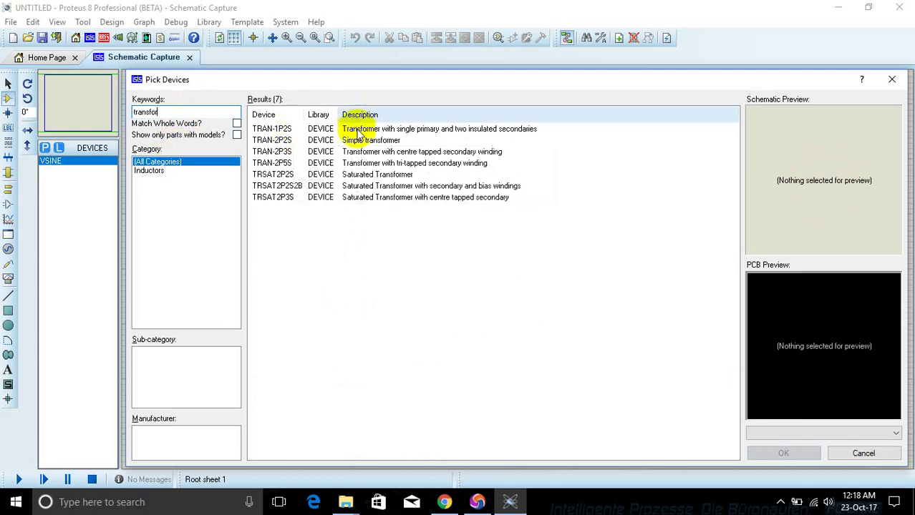
{"action": "double_click", "coordinate": [355, 141]}
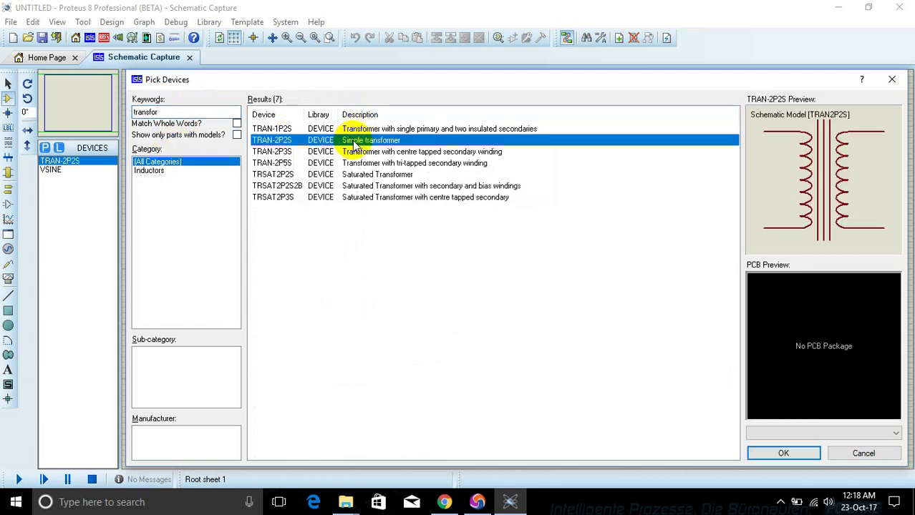
{"action": "left_click", "coordinate": [185, 112]}
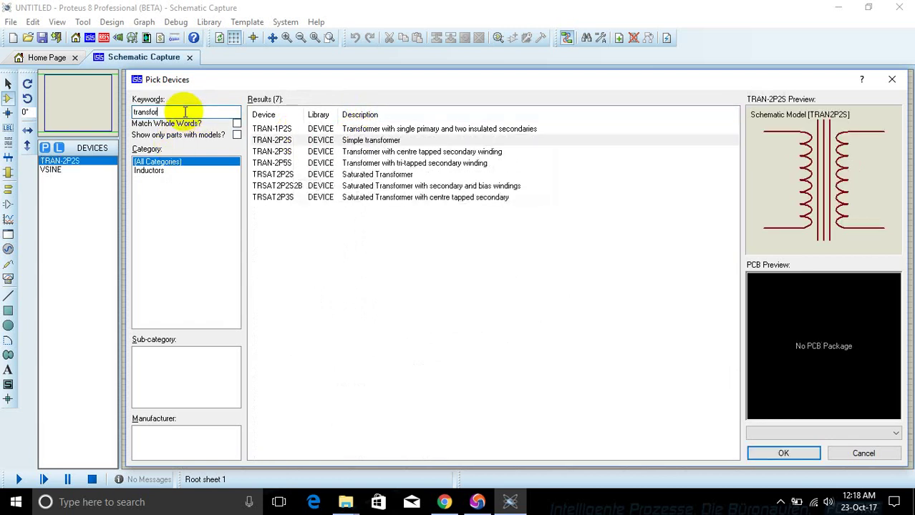
{"action": "double_click", "coordinate": [185, 111]}
Search 'scr' and add the TCR228 sensitive SCR to the device list.
{"action": "type", "text": "scr"}
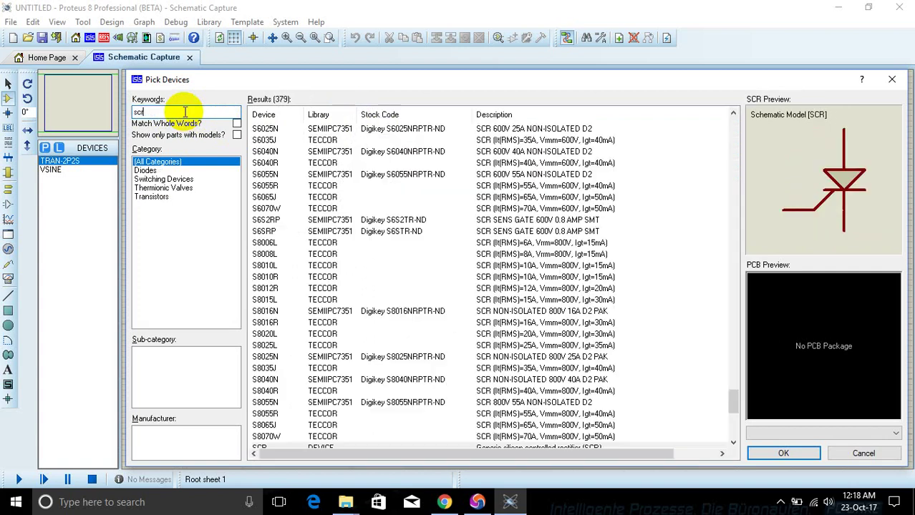
{"action": "key", "text": "Down"}
{"action": "key", "text": "Down"}
{"action": "key", "text": "Down"}
{"action": "key", "text": "Down"}
{"action": "key", "text": "Down"}
{"action": "key", "text": "Down"}
{"action": "key", "text": "Up"}
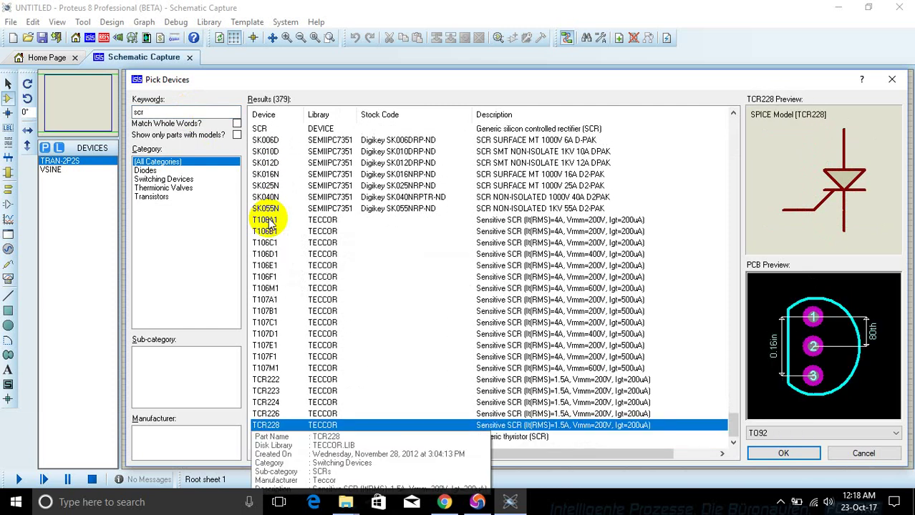
{"action": "double_click", "coordinate": [367, 423]}
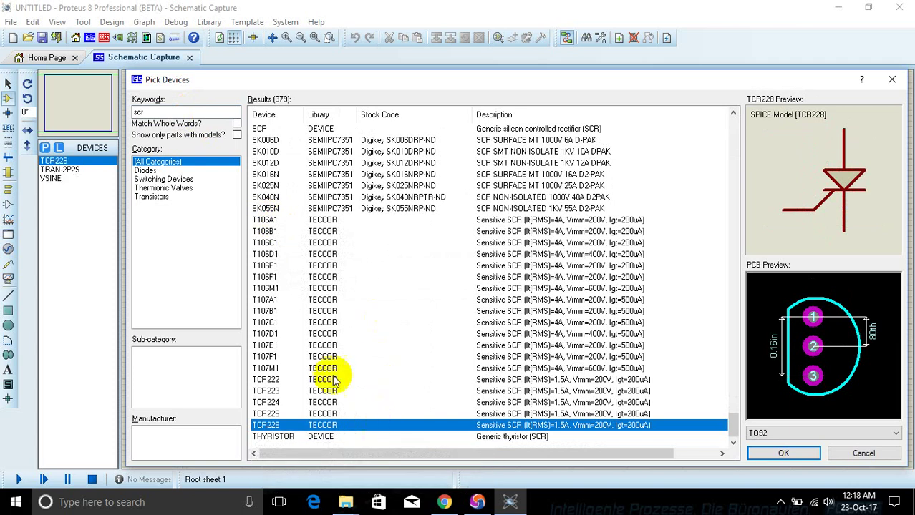
Search 'diode', filter to Diodes > Rectifiers, and add the 1N4007 diode.
{"action": "double_click", "coordinate": [153, 111]}
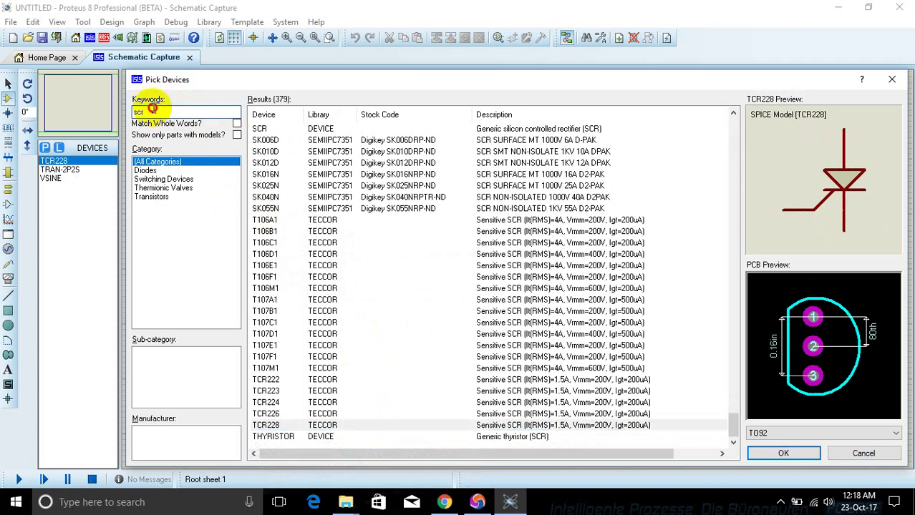
{"action": "double_click", "coordinate": [153, 111]}
{"action": "type", "text": "di"}
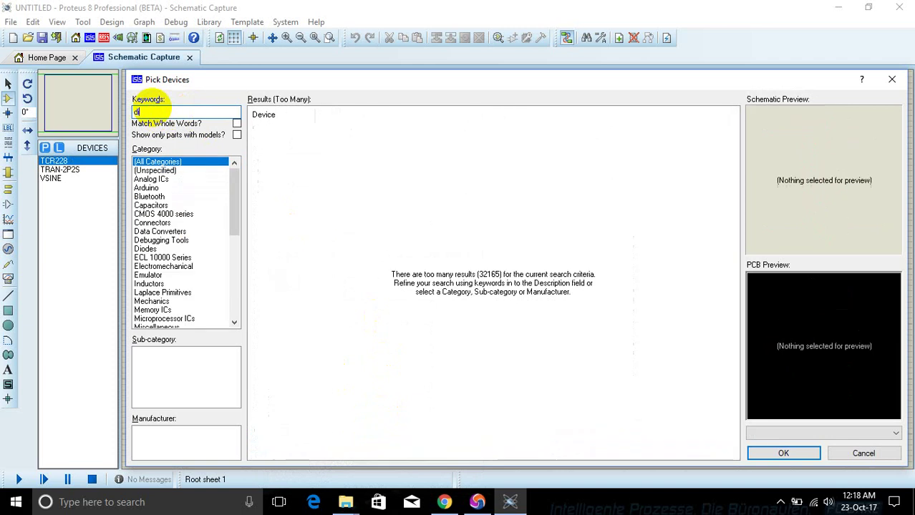
{"action": "type", "text": "ode"}
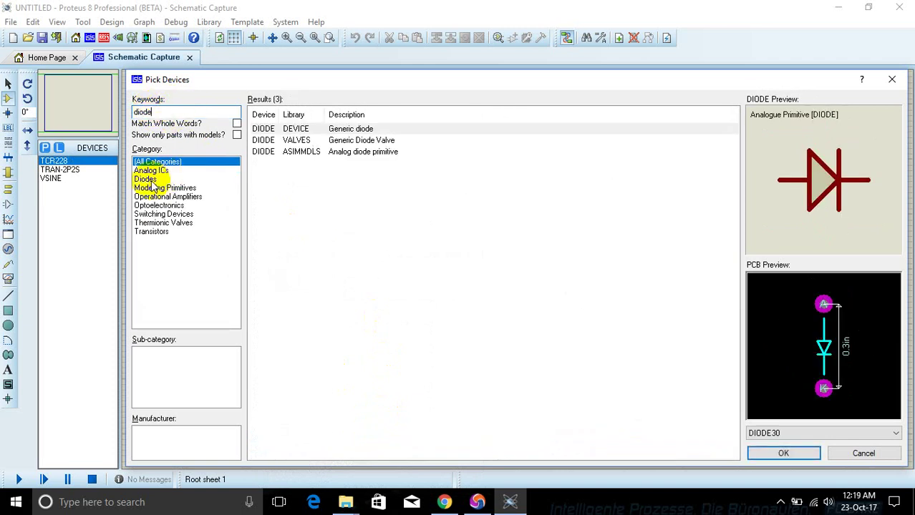
{"action": "left_click", "coordinate": [151, 179]}
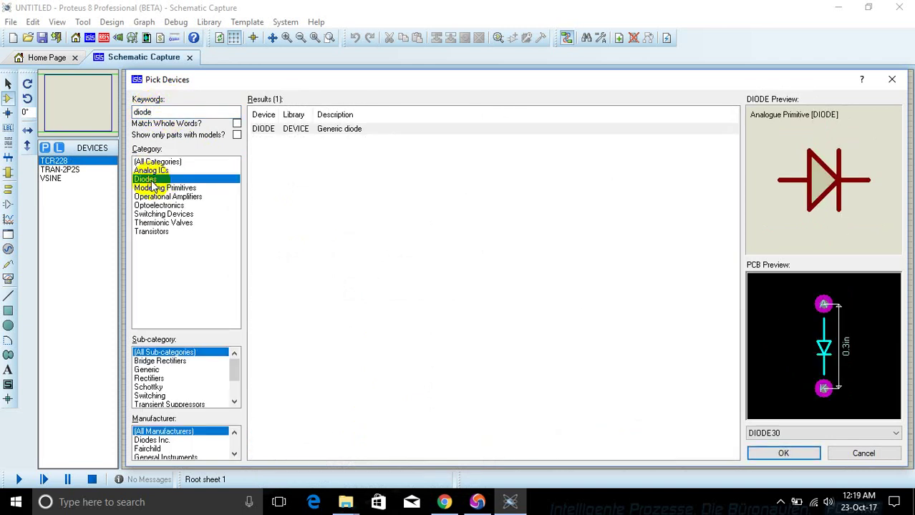
{"action": "left_click", "coordinate": [151, 379]}
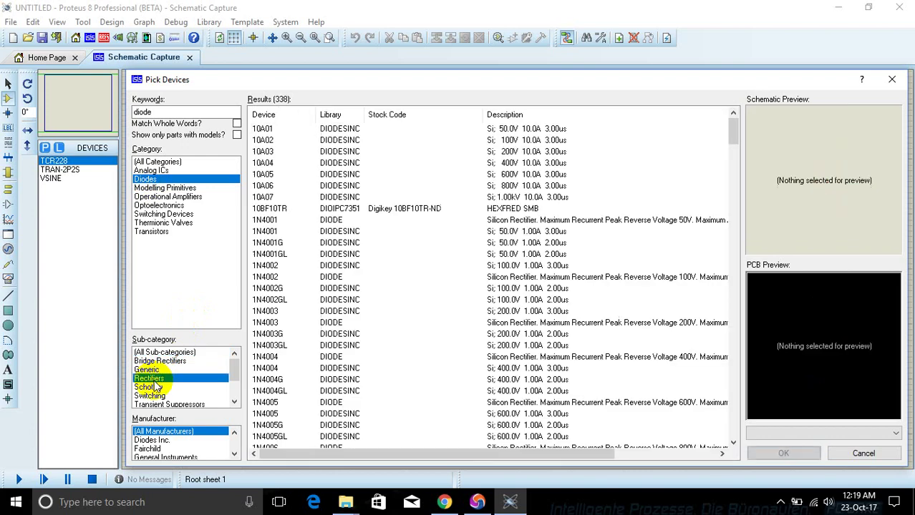
{"action": "left_click", "coordinate": [731, 444]}
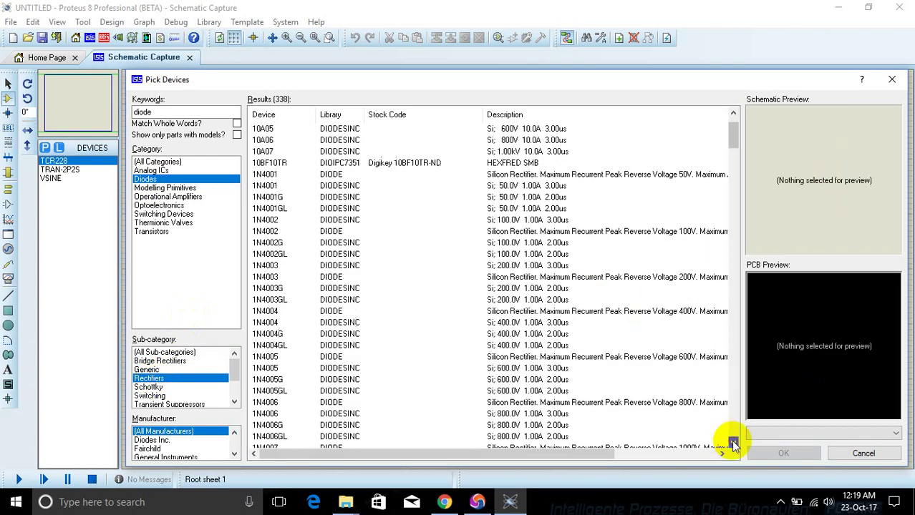
{"action": "left_click", "coordinate": [731, 444]}
{"action": "left_click", "coordinate": [732, 444]}
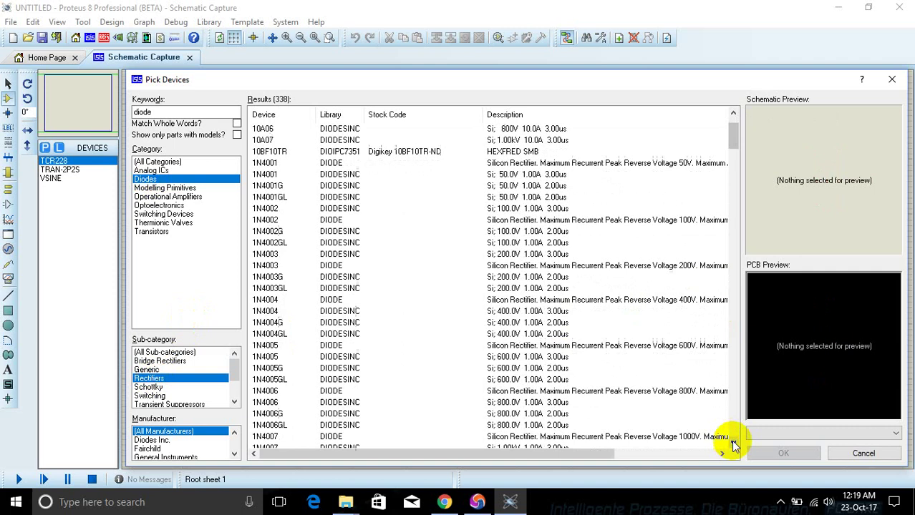
{"action": "left_click", "coordinate": [406, 435]}
{"action": "double_click", "coordinate": [405, 435]}
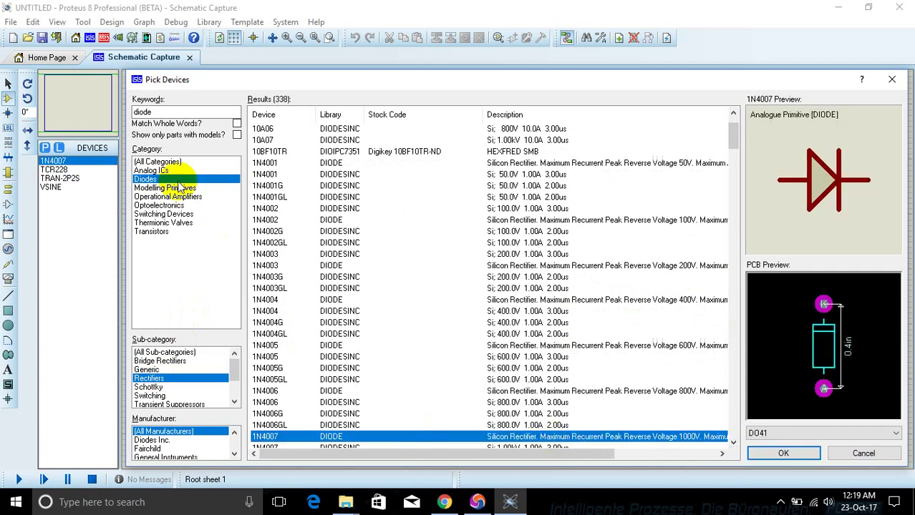
{"action": "double_click", "coordinate": [164, 114]}
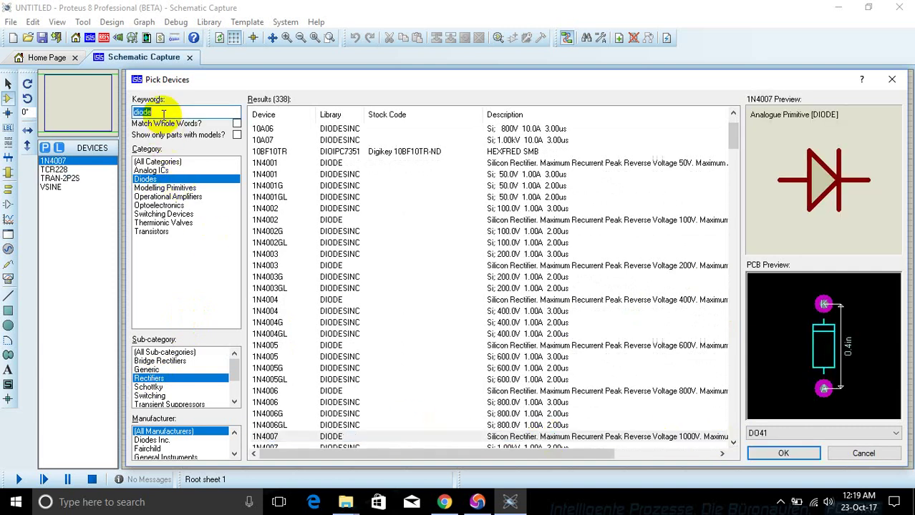
Search 'resis', filter to 0.6W Metal Film resistors, and add MINRES1K.
{"action": "key", "text": "BackSpace"}
{"action": "type", "text": "resi"}
{"action": "type", "text": "s"}
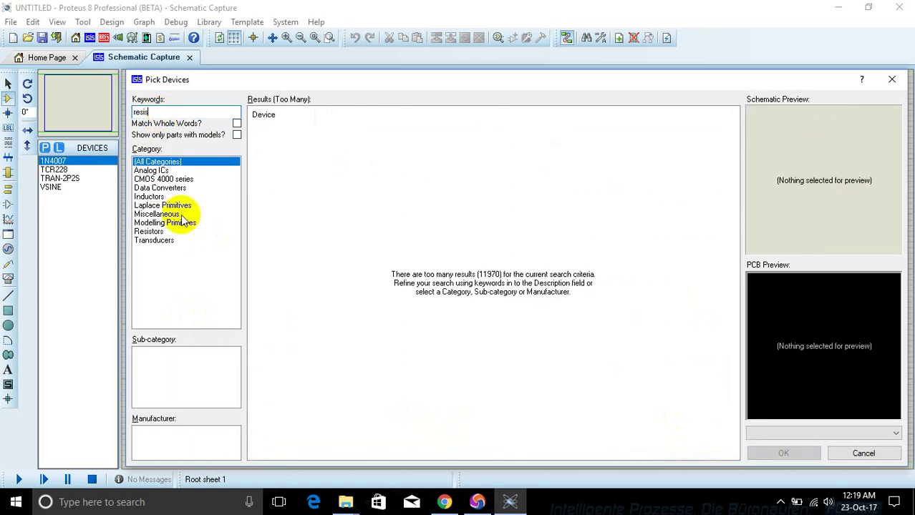
{"action": "left_click", "coordinate": [151, 232]}
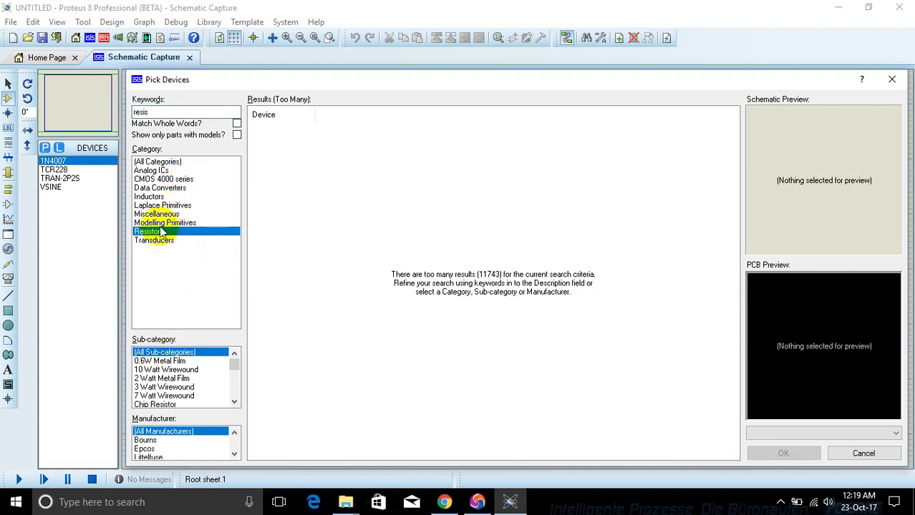
{"action": "left_click", "coordinate": [162, 362]}
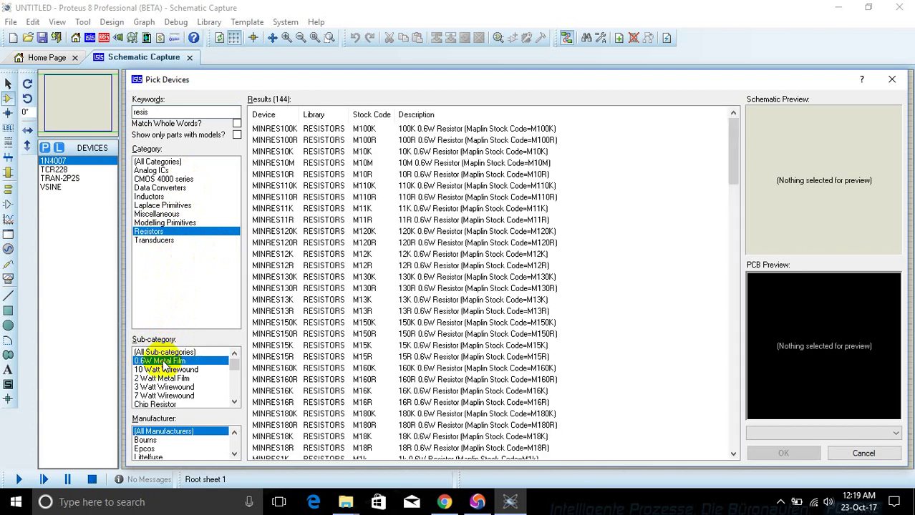
{"action": "double_click", "coordinate": [309, 459]}
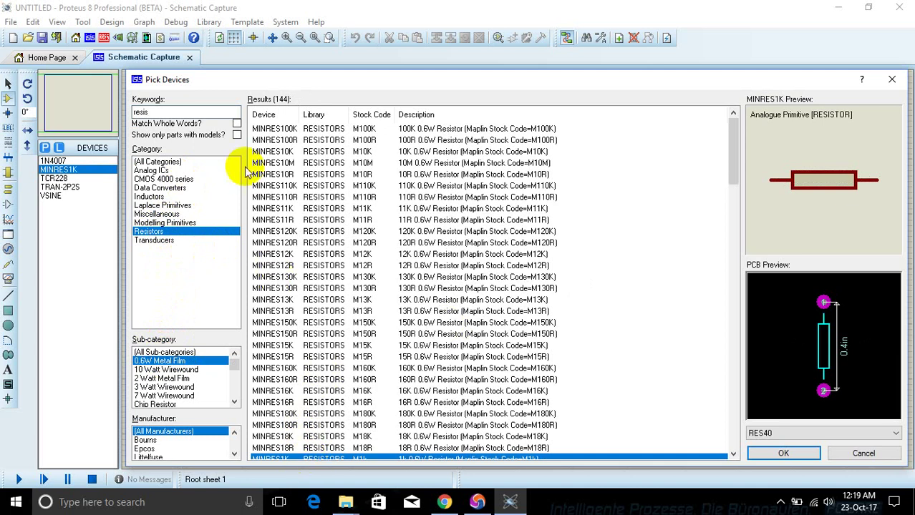
Search 'pot', add the POT-HG potentiometer, and close the picker with OK.
{"action": "double_click", "coordinate": [180, 107]}
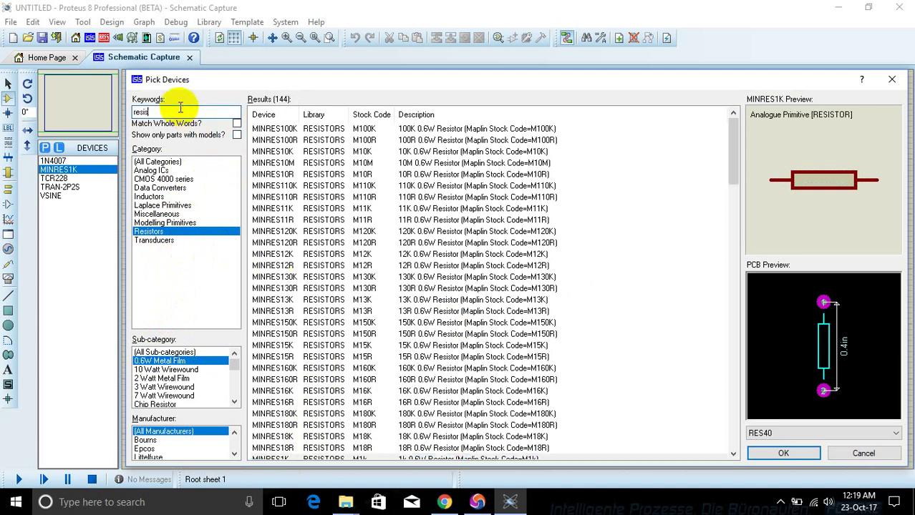
{"action": "type", "text": "pot"}
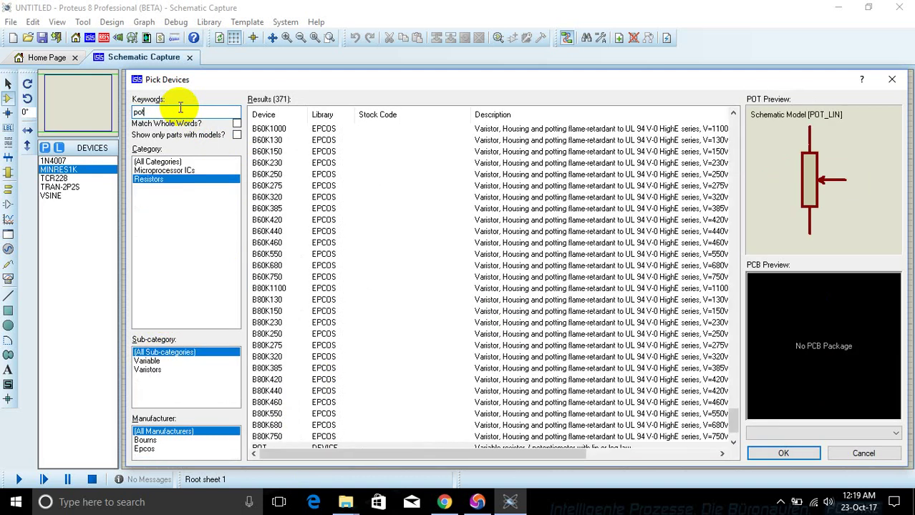
{"action": "key", "text": "Down"}
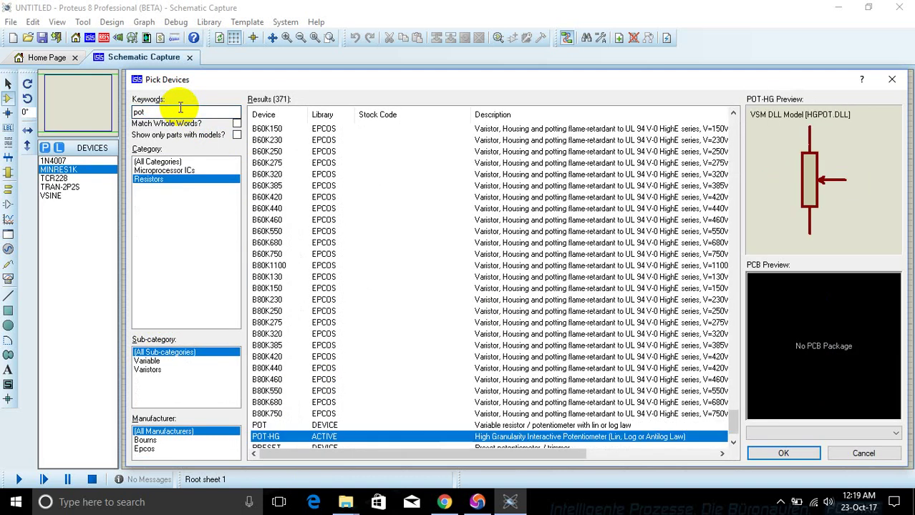
{"action": "double_click", "coordinate": [324, 436]}
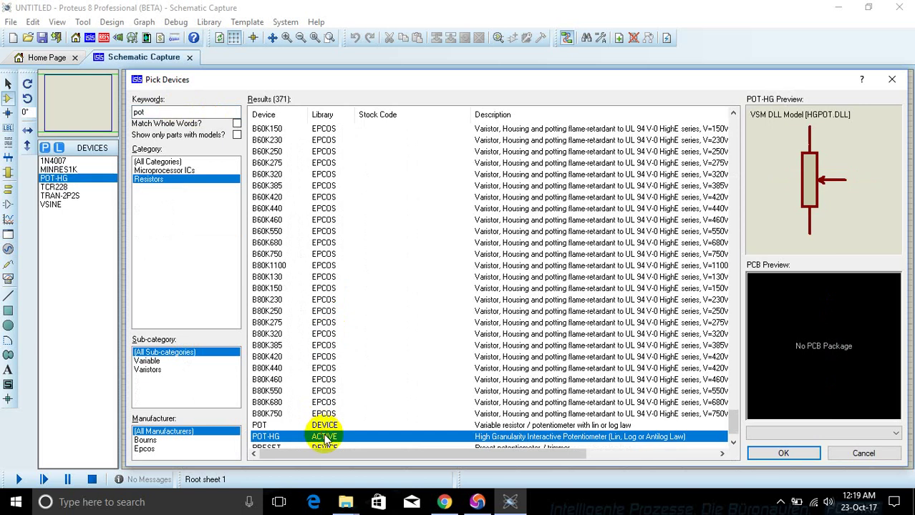
{"action": "left_click", "coordinate": [773, 449]}
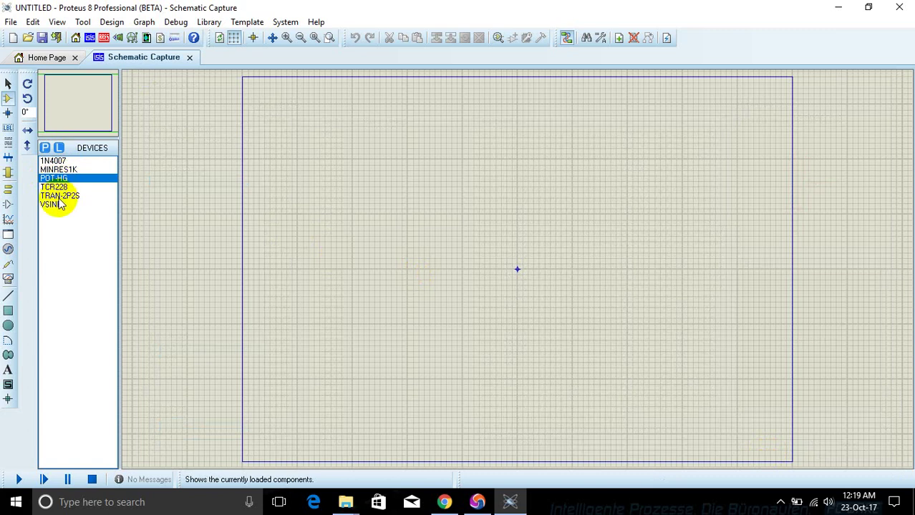
Place VSINE source V1 on the left of the sheet and transformer TR1 just right of it.
{"action": "left_click", "coordinate": [54, 204]}
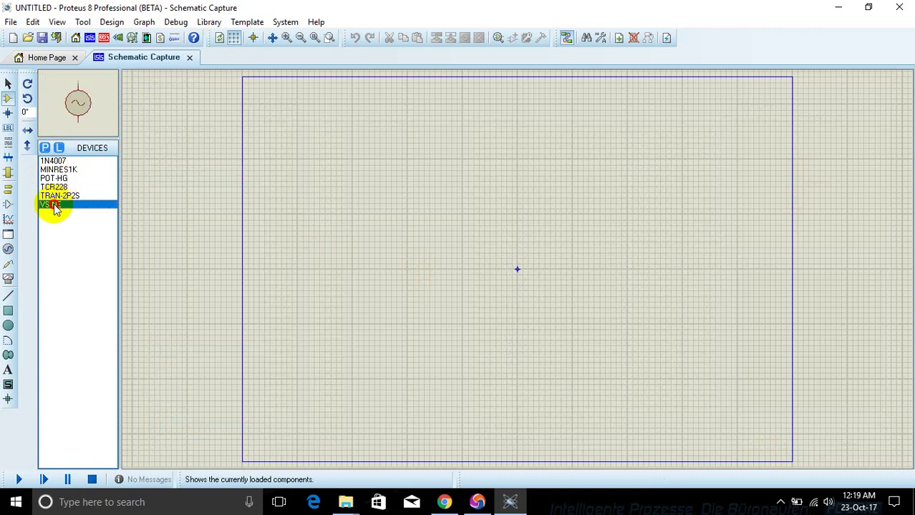
{"action": "left_click", "coordinate": [321, 252]}
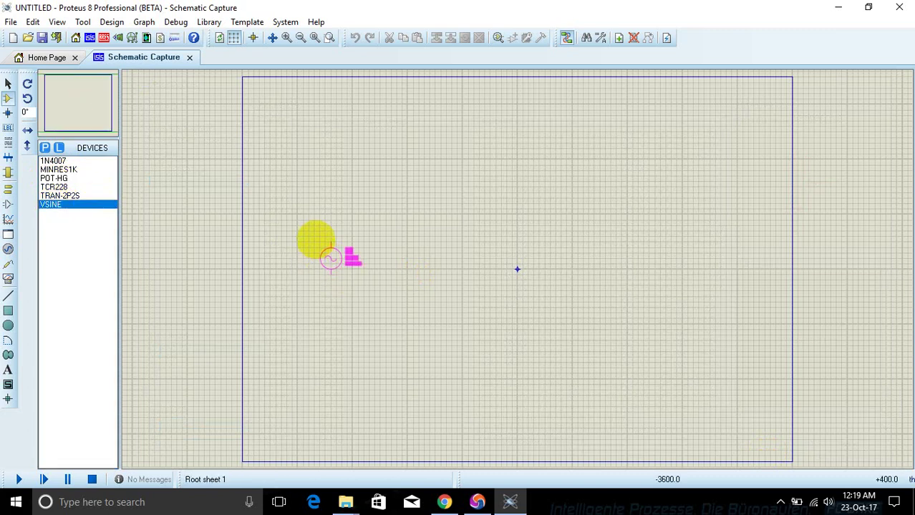
{"action": "left_click", "coordinate": [322, 245]}
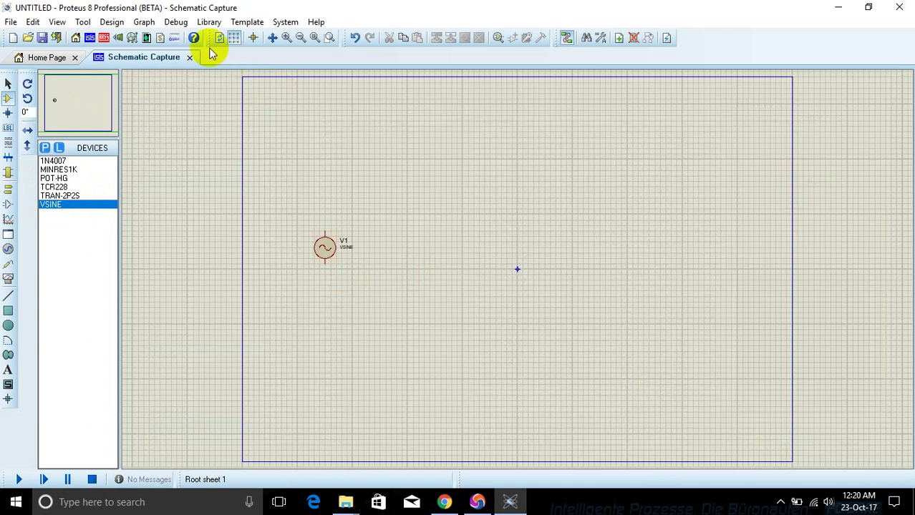
{"action": "left_click", "coordinate": [286, 38]}
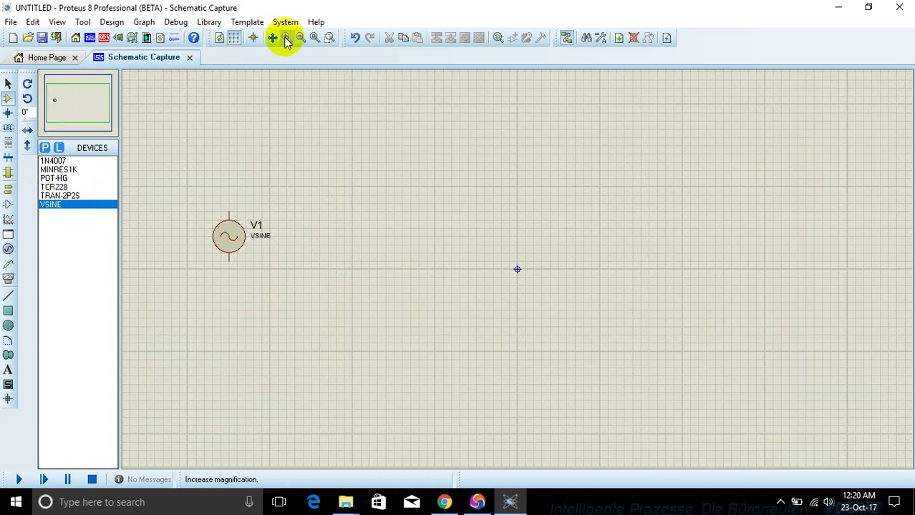
{"action": "left_click", "coordinate": [66, 196]}
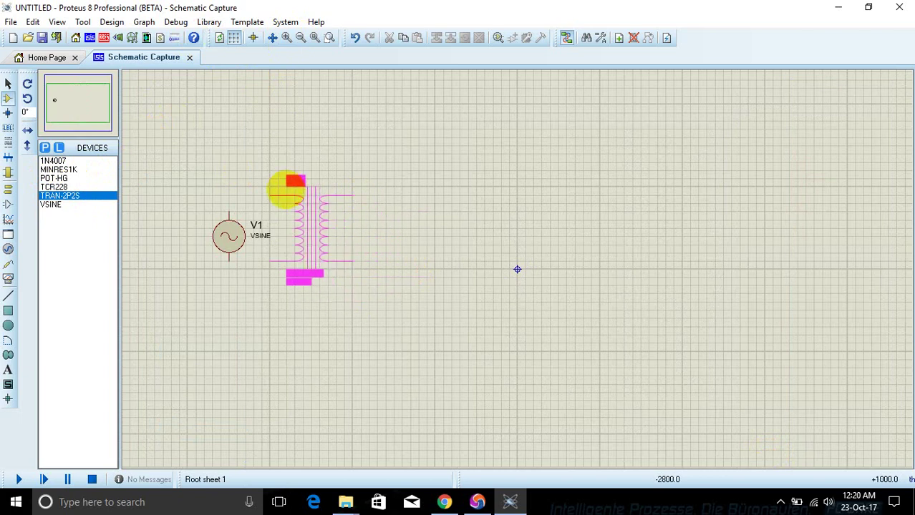
{"action": "left_click", "coordinate": [286, 190]}
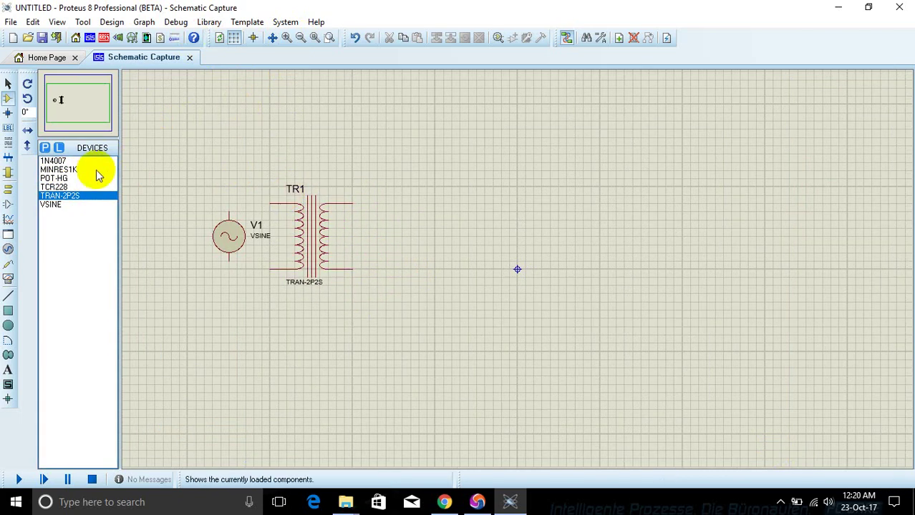
Place TCR228 thyristor U1 rotated 90° right of TR1, and 1N4007 diode D1 below it.
{"action": "left_click", "coordinate": [57, 188]}
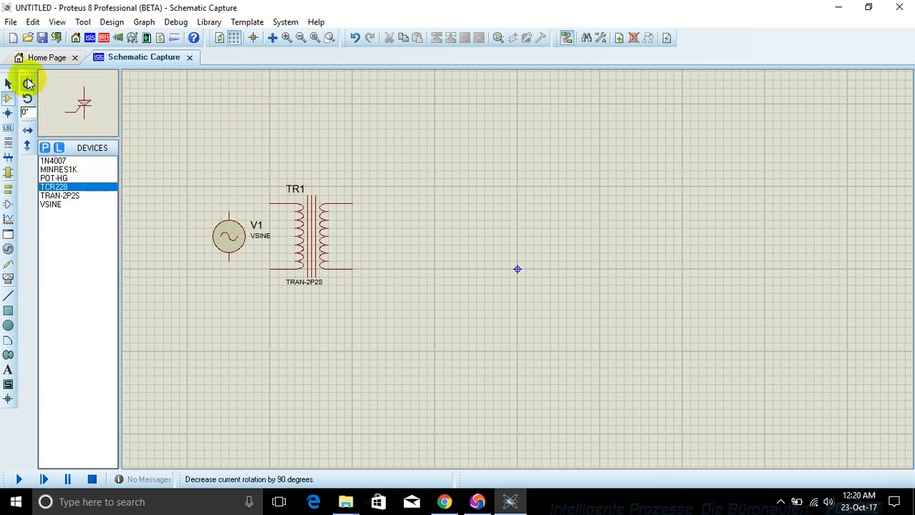
{"action": "left_click", "coordinate": [27, 99]}
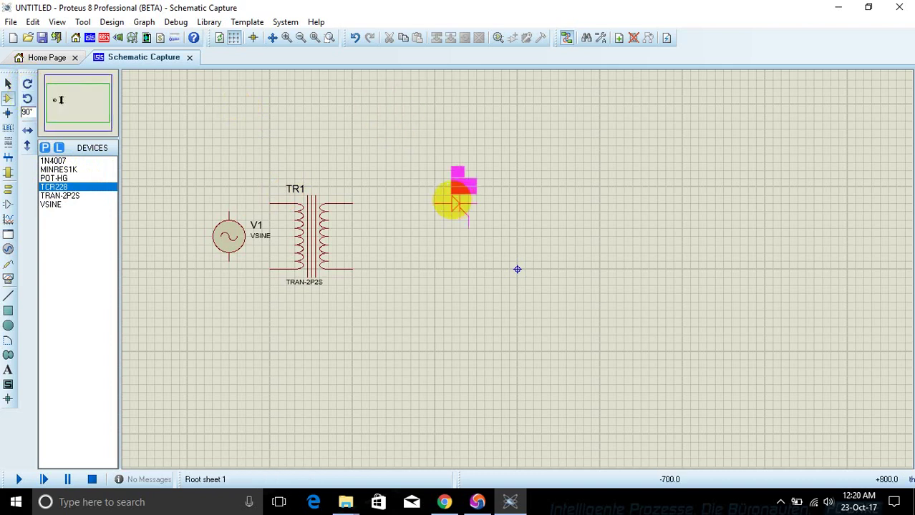
{"action": "left_click", "coordinate": [444, 204]}
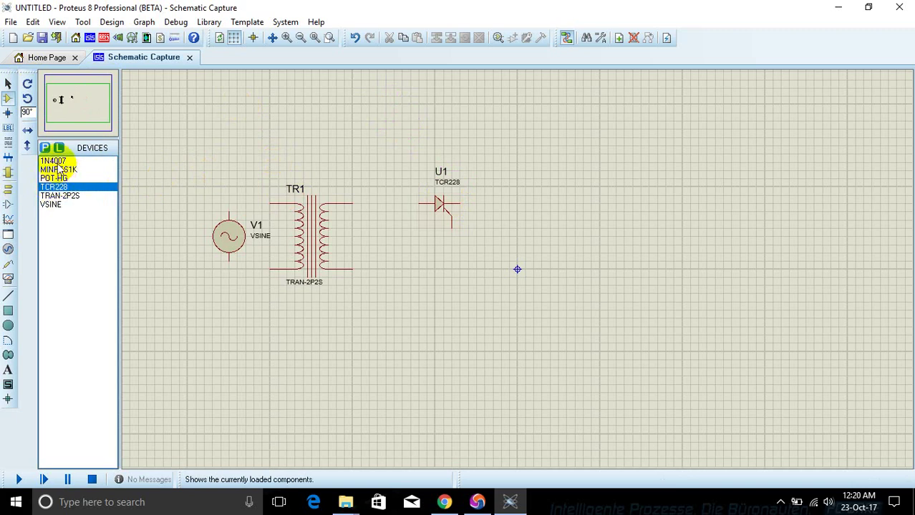
{"action": "left_click", "coordinate": [53, 161]}
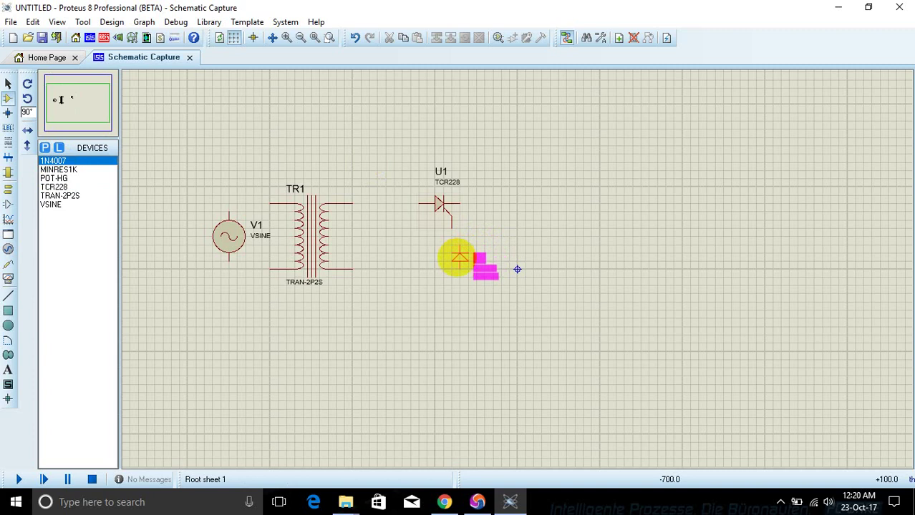
{"action": "left_click", "coordinate": [453, 258]}
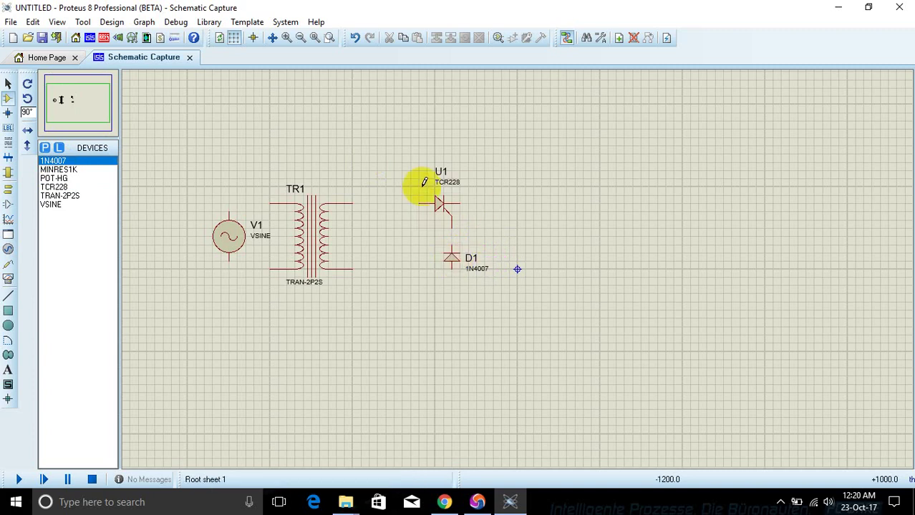
Place POT-HG potentiometer RV1 rotated 180° between TR1 and D1.
{"action": "left_click", "coordinate": [56, 178]}
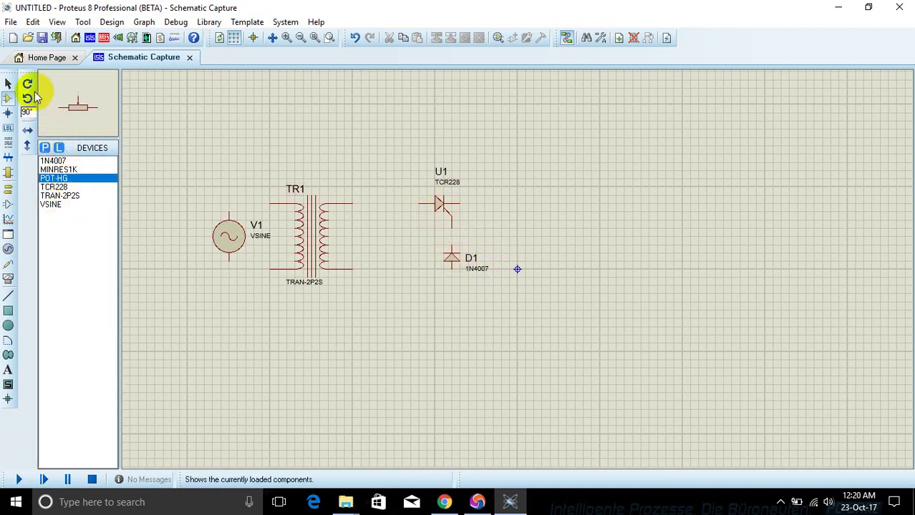
{"action": "left_click", "coordinate": [27, 93]}
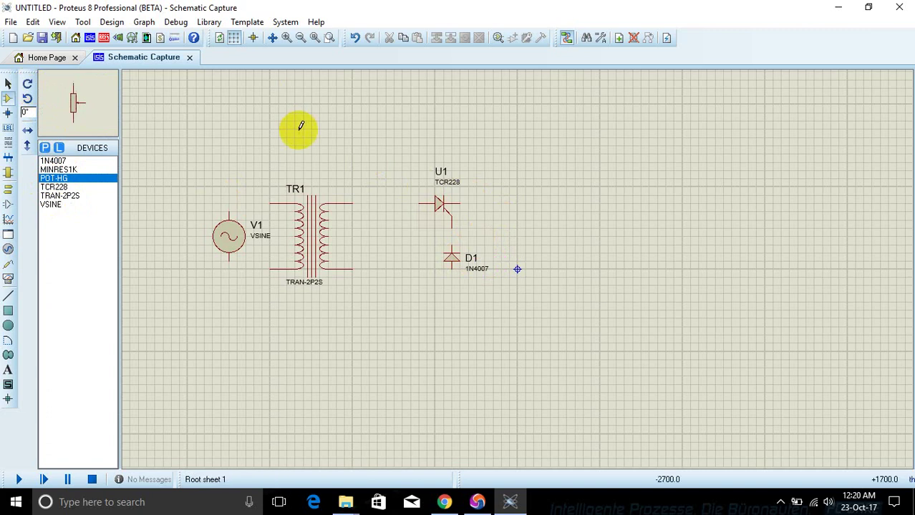
{"action": "left_click", "coordinate": [420, 212]}
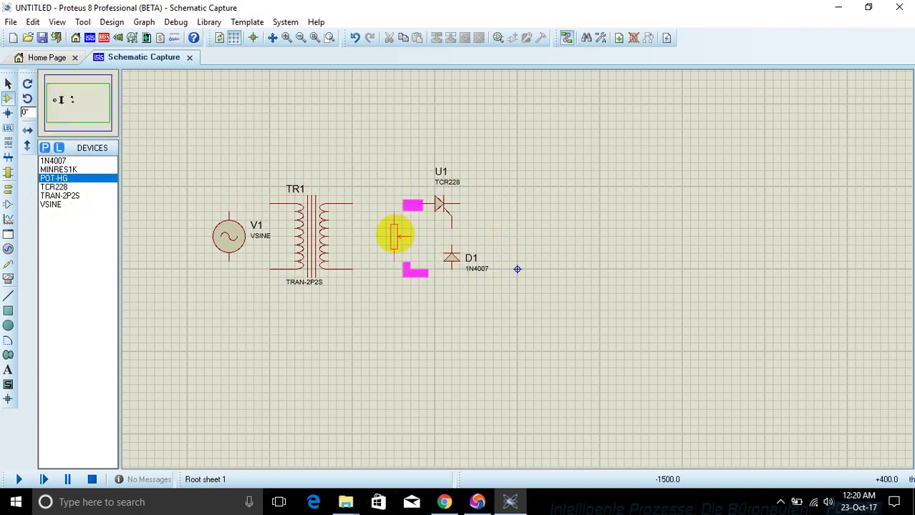
{"action": "key", "text": "Escape"}
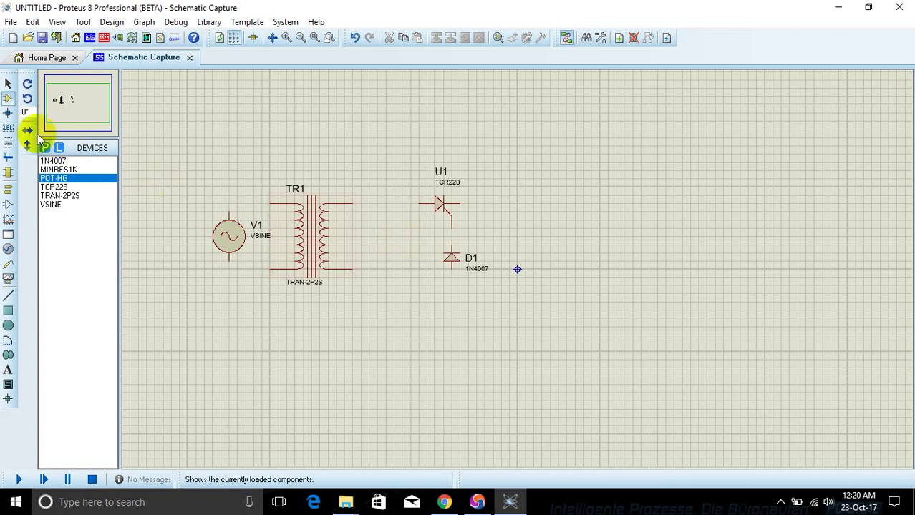
{"action": "left_click", "coordinate": [28, 100]}
{"action": "left_click", "coordinate": [28, 101]}
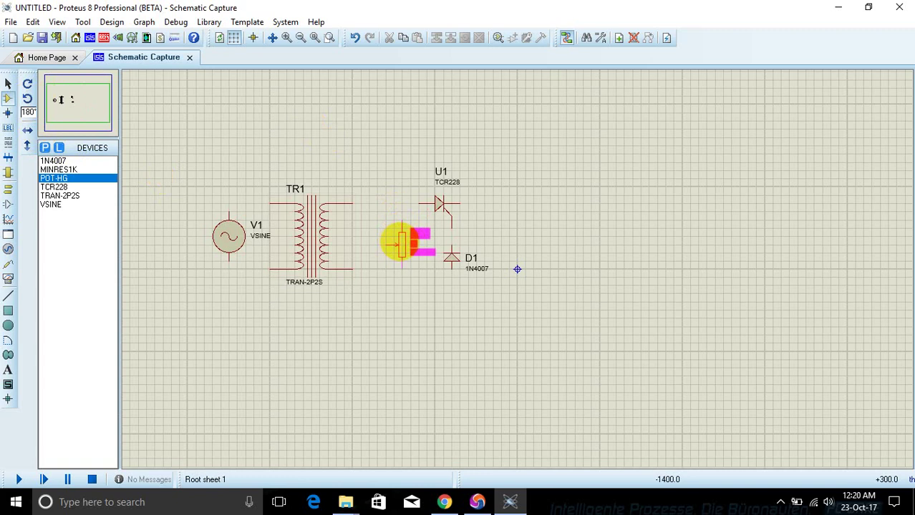
{"action": "left_click", "coordinate": [402, 240]}
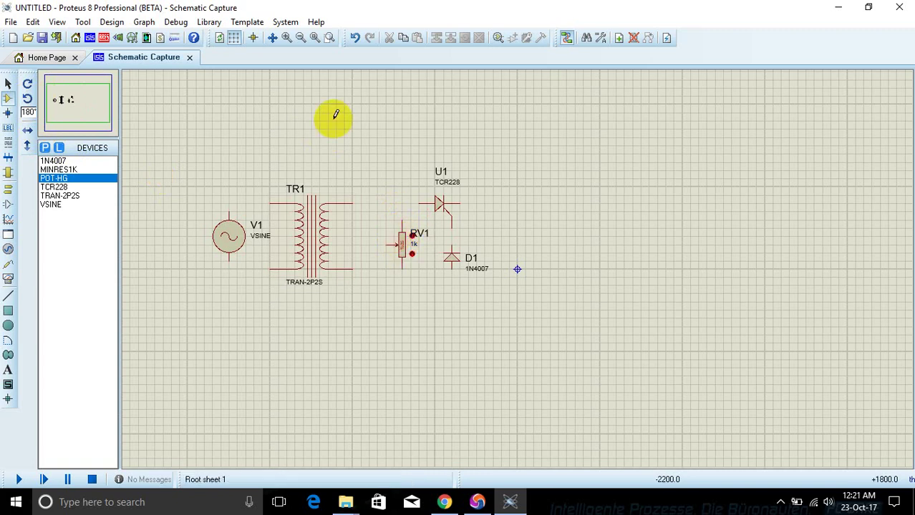
Place MINRES1K resistor R1 upright, rotated 90°, to the right of D1.
{"action": "left_click", "coordinate": [60, 170]}
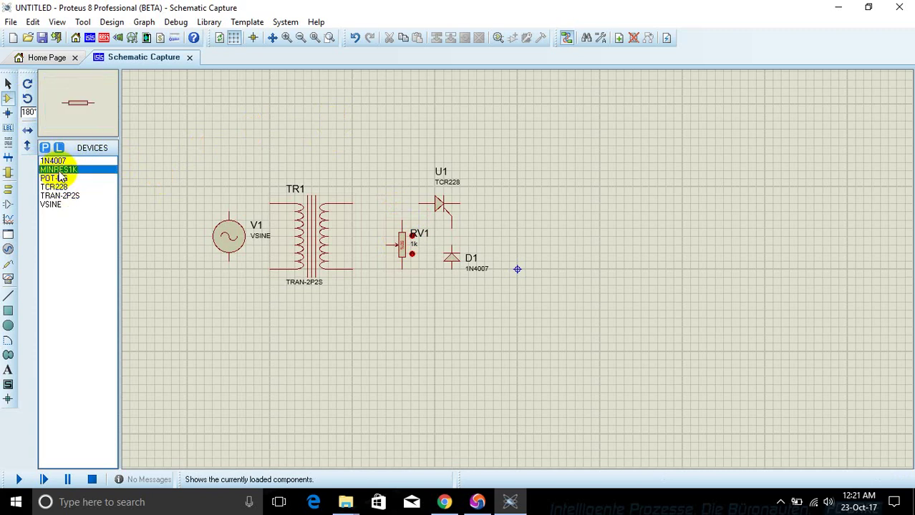
{"action": "left_click", "coordinate": [29, 84]}
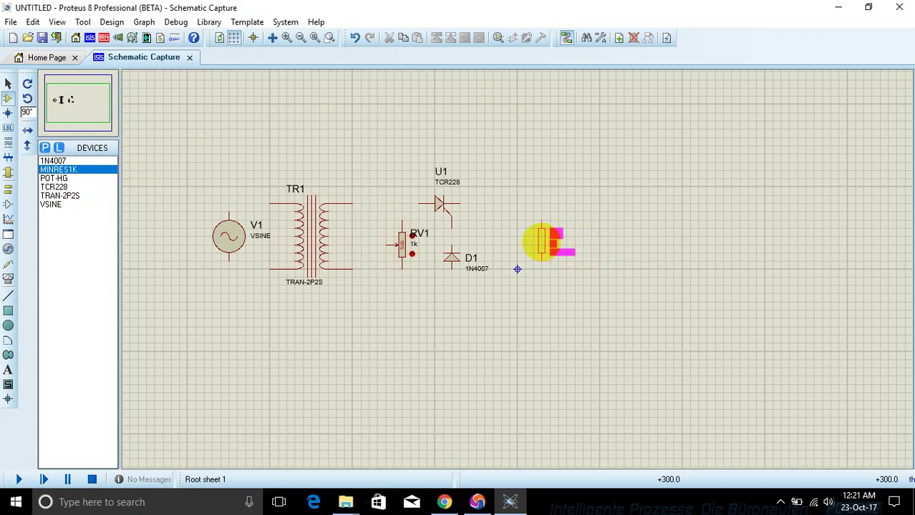
{"action": "left_click", "coordinate": [542, 241]}
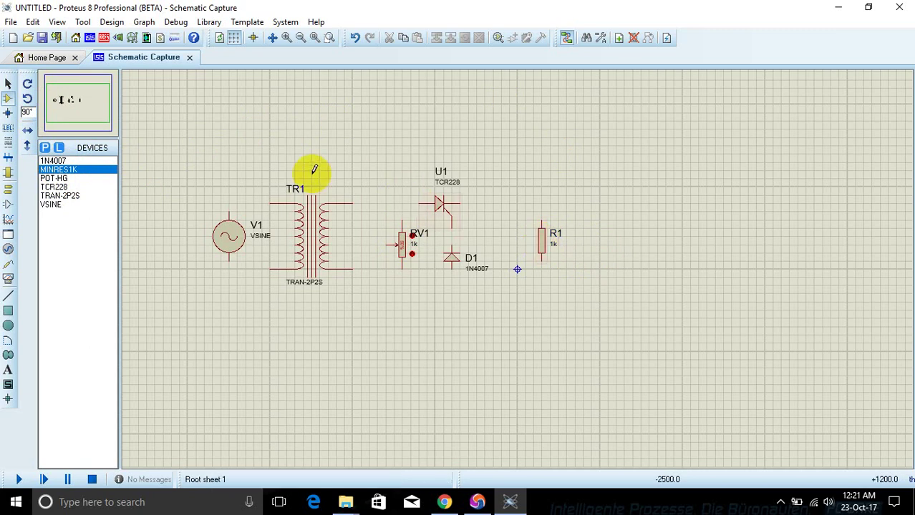
Wire V1's top and bottom terminals to TR1's two primary pins.
{"action": "left_click", "coordinate": [231, 205]}
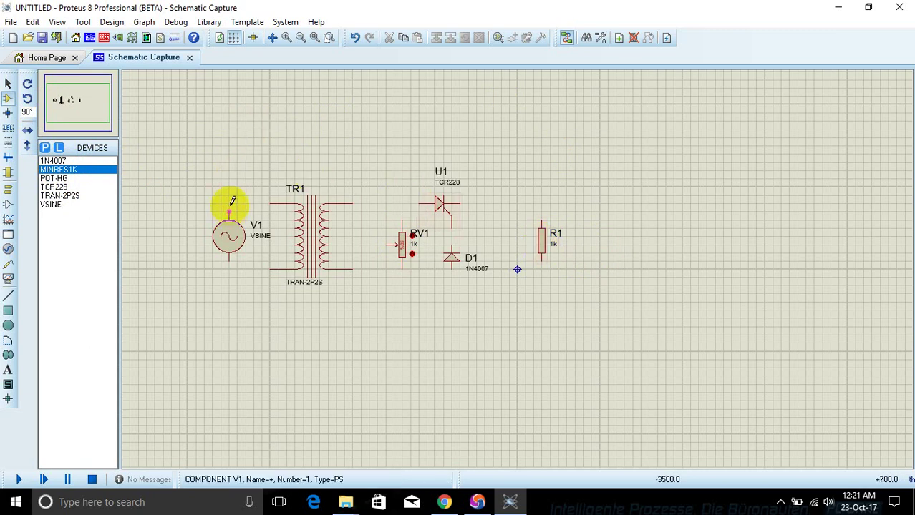
{"action": "left_click", "coordinate": [270, 204]}
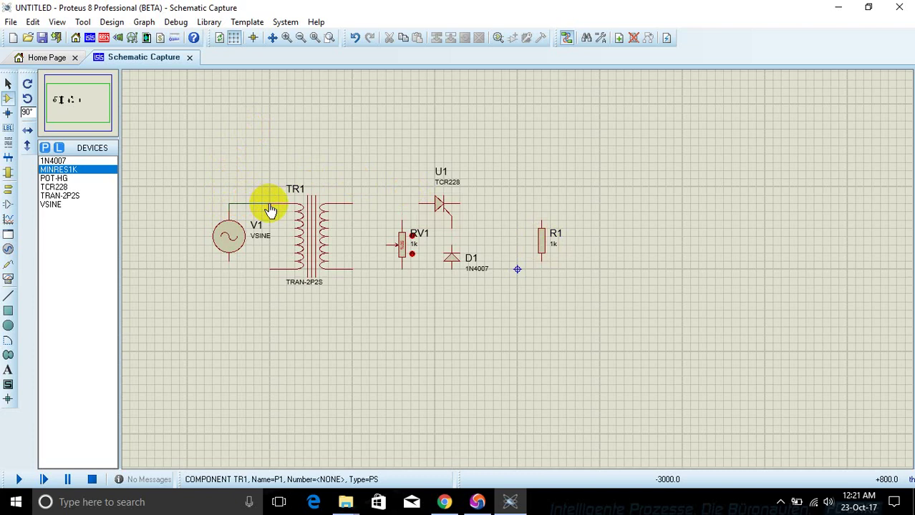
{"action": "left_click", "coordinate": [227, 261]}
{"action": "left_click", "coordinate": [269, 267]}
Wire TR1's upper secondary to RV1's wiper and U1's anode, and RV1 through D1 to U1.
{"action": "left_click", "coordinate": [353, 203]}
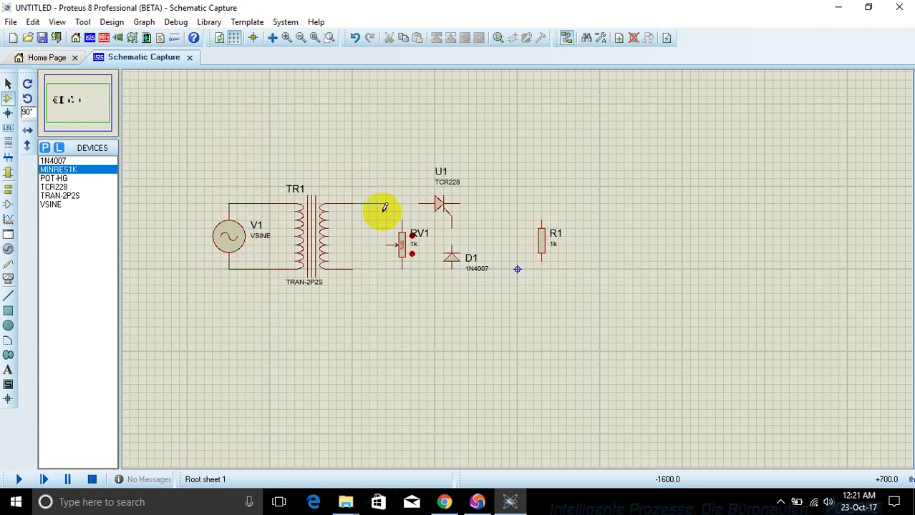
{"action": "left_click", "coordinate": [377, 205]}
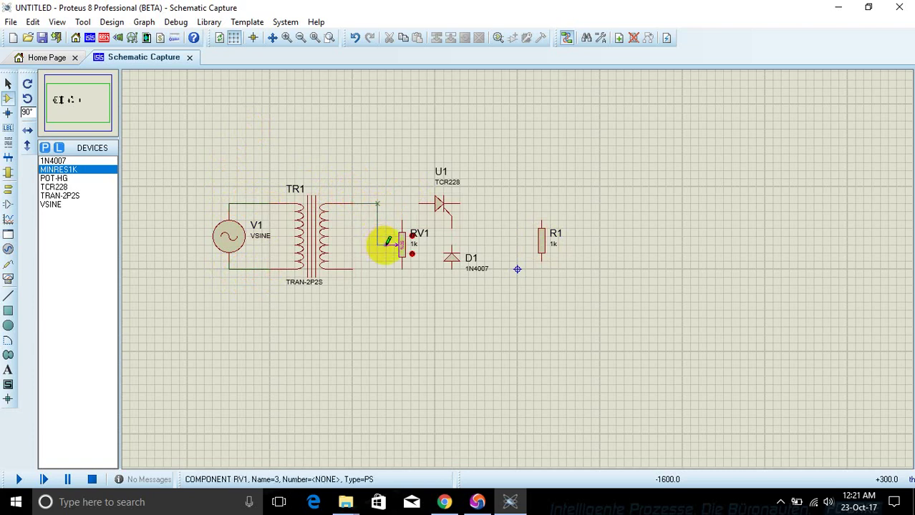
{"action": "left_click", "coordinate": [390, 244]}
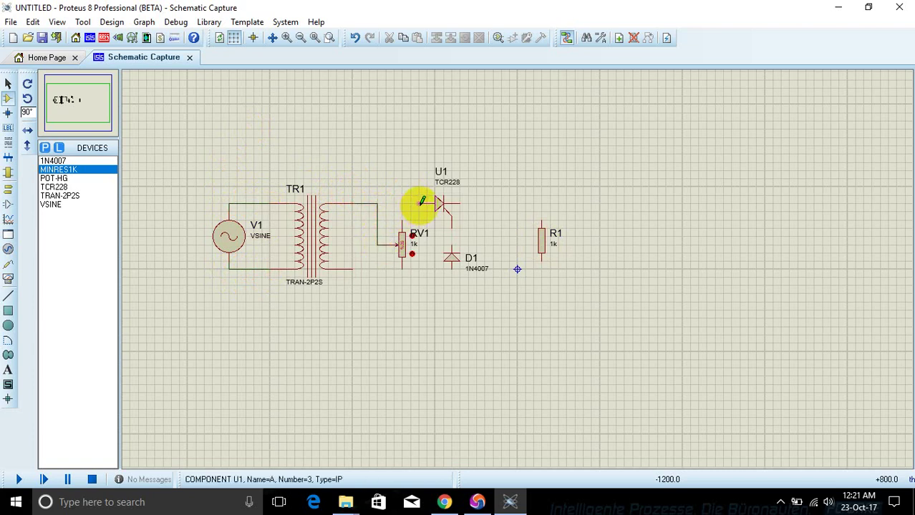
{"action": "left_click", "coordinate": [422, 203]}
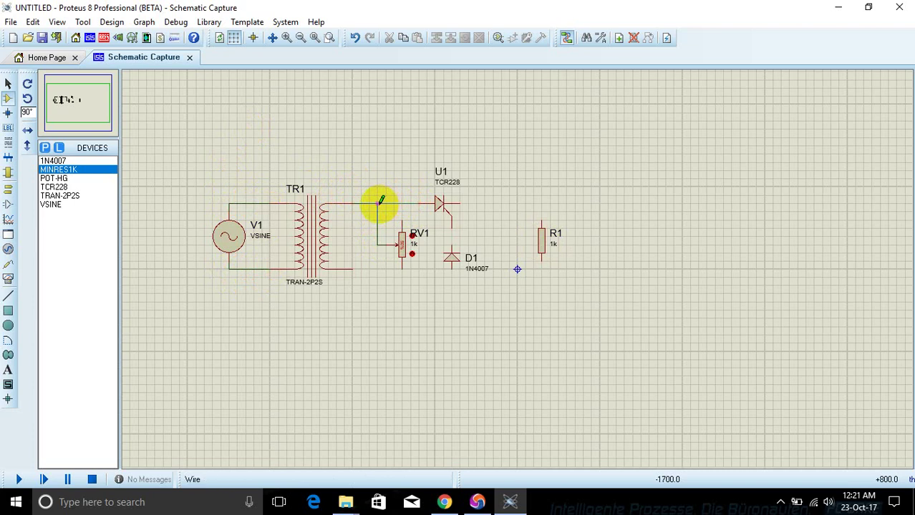
{"action": "left_click", "coordinate": [378, 204]}
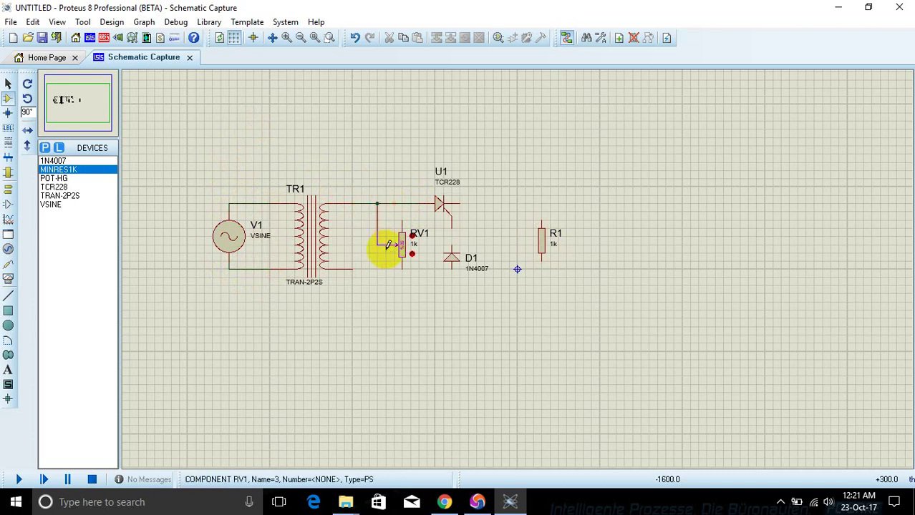
{"action": "left_click", "coordinate": [405, 269]}
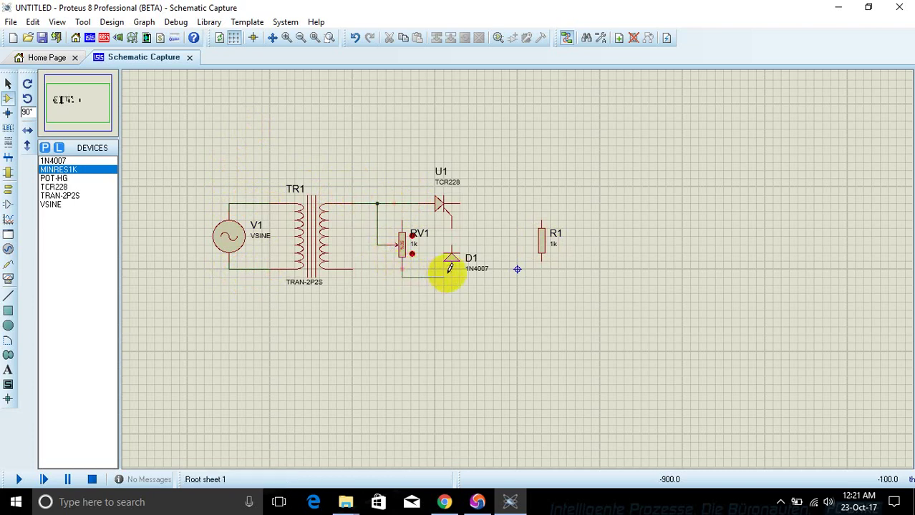
{"action": "left_click", "coordinate": [452, 270]}
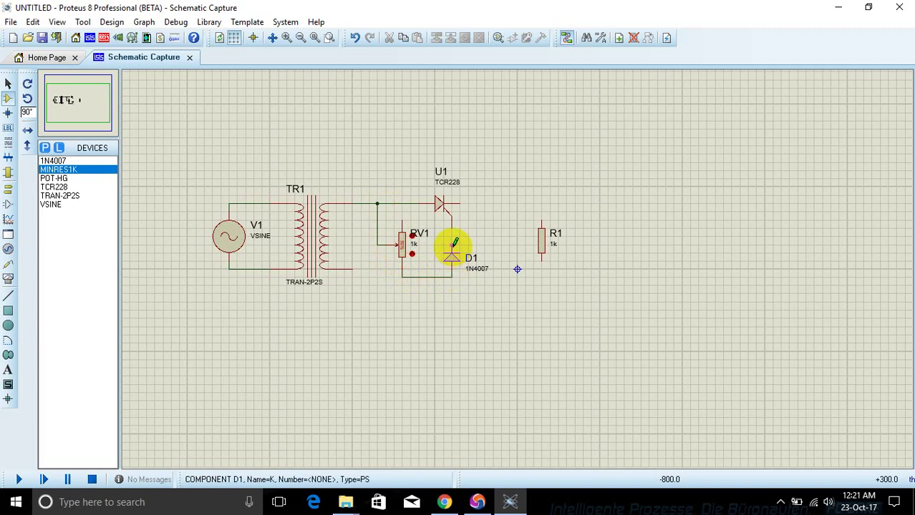
{"action": "left_click", "coordinate": [453, 246]}
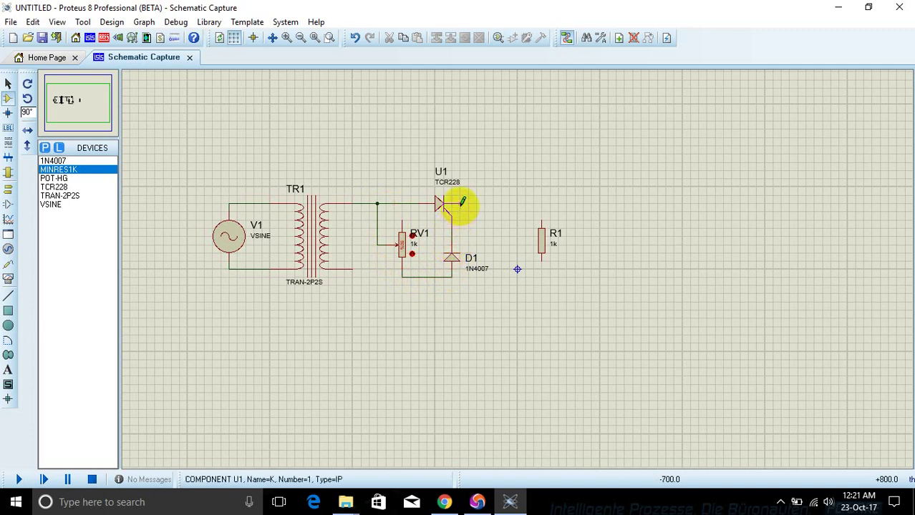
Wire U1's cathode to R1's top pin and R1's bottom pin back to TR1.
{"action": "left_click", "coordinate": [461, 202]}
{"action": "left_click", "coordinate": [542, 213]}
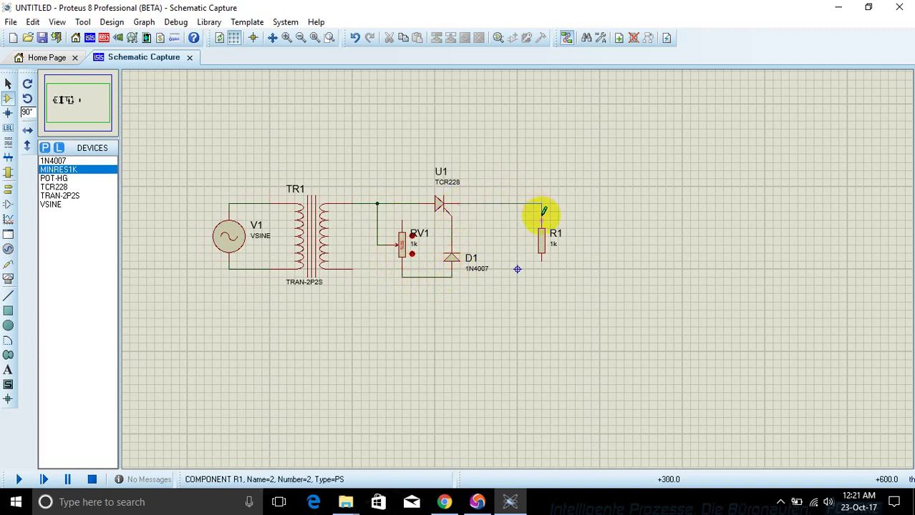
{"action": "left_click", "coordinate": [542, 213]}
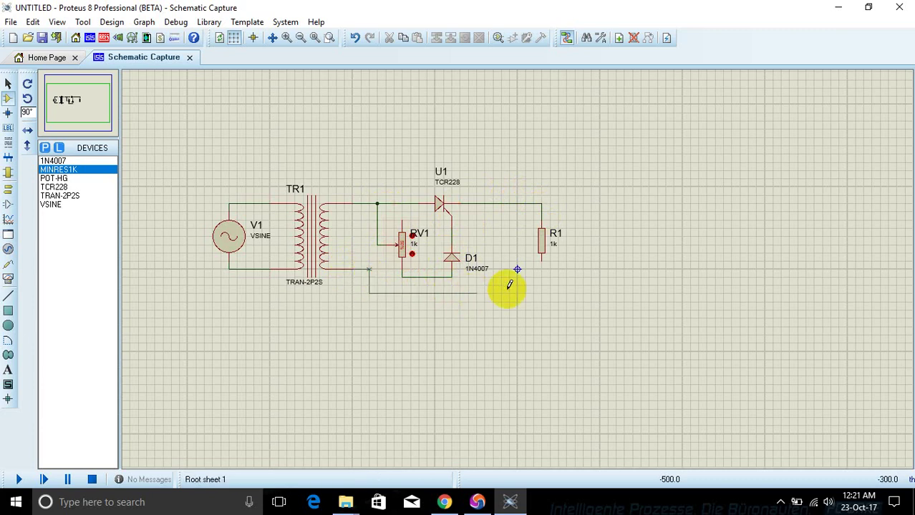
{"action": "left_click", "coordinate": [543, 262]}
{"action": "left_click", "coordinate": [377, 204]}
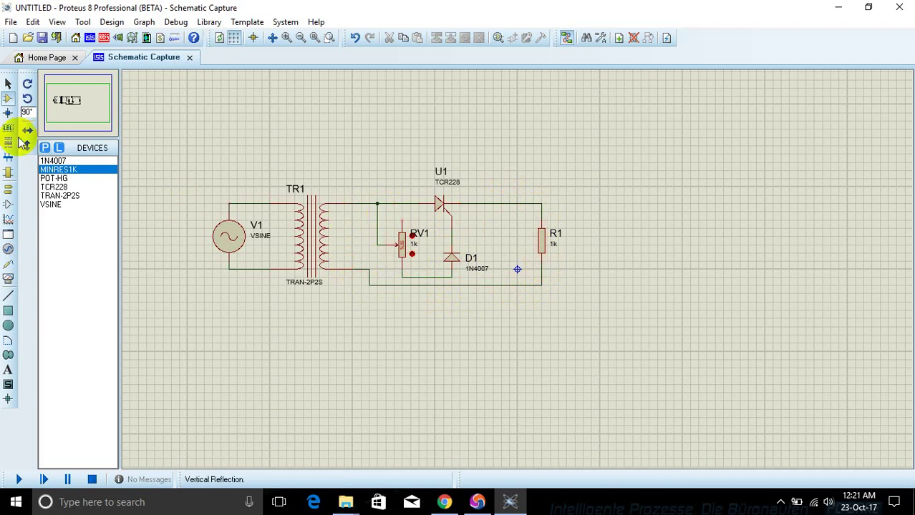
Place a GROUND terminal below the circuit and wire it to the bottom return wire.
{"action": "left_click", "coordinate": [9, 190]}
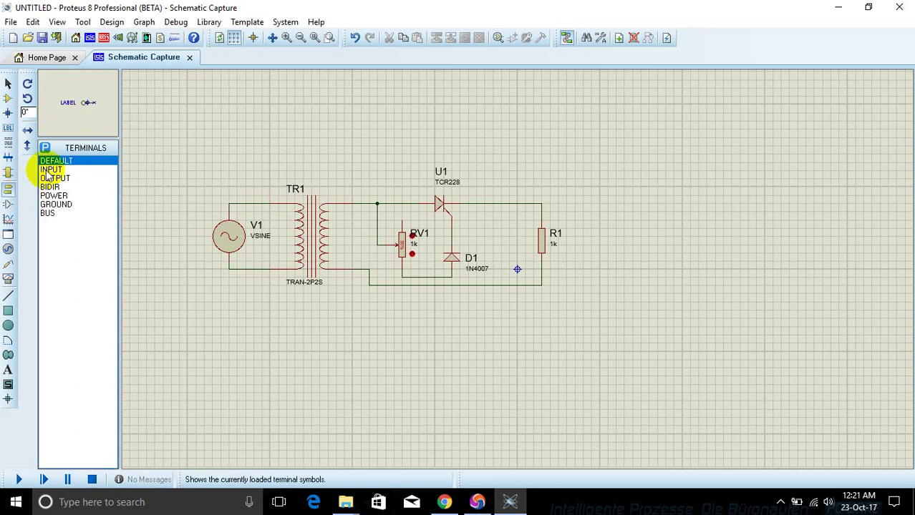
{"action": "left_click", "coordinate": [56, 204]}
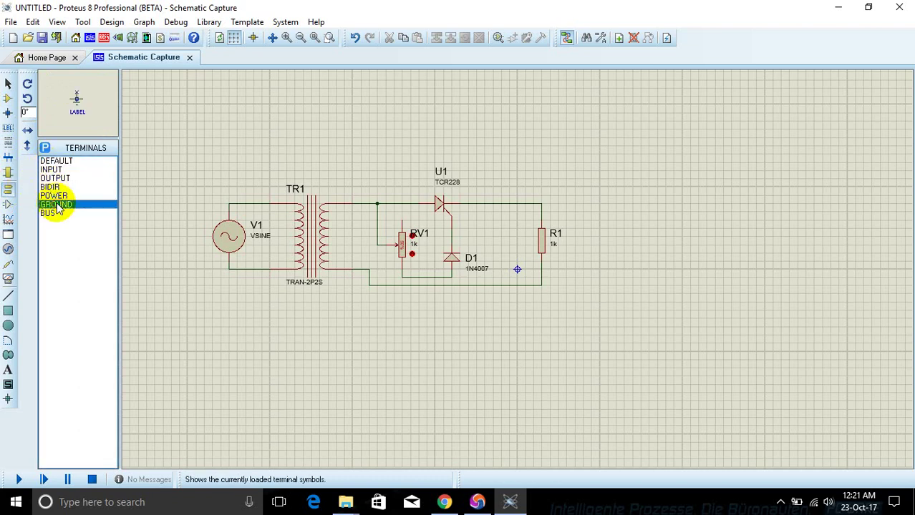
{"action": "left_click", "coordinate": [410, 310]}
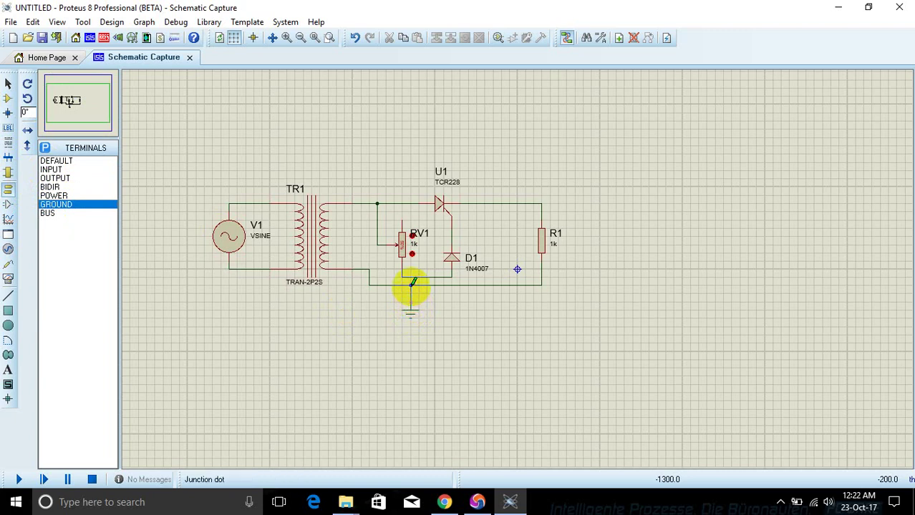
{"action": "left_click", "coordinate": [411, 283]}
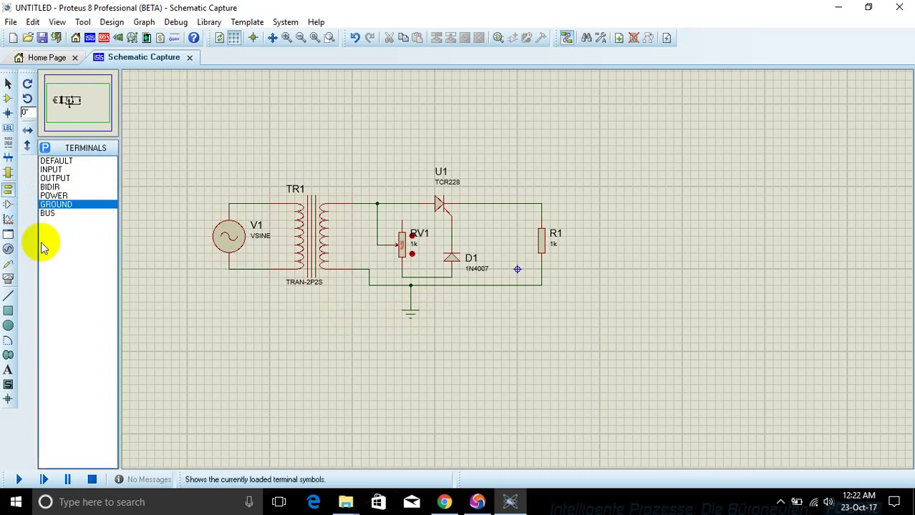
Place an OSCILLOSCOPE virtual instrument above the circuit.
{"action": "left_click", "coordinate": [9, 279]}
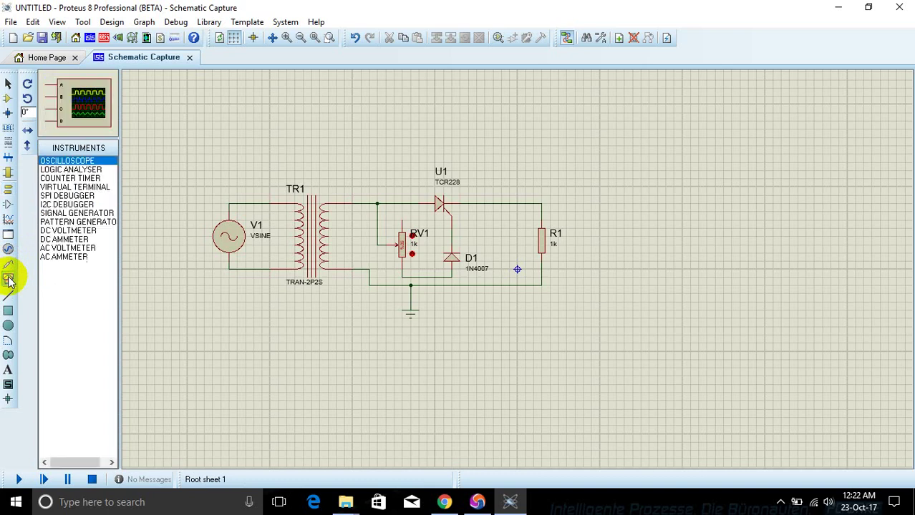
{"action": "left_click", "coordinate": [535, 107]}
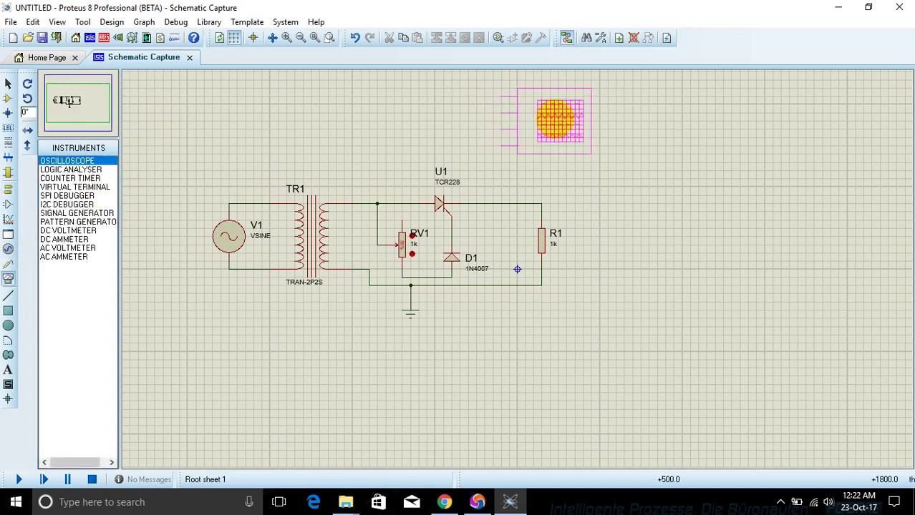
{"action": "left_click", "coordinate": [557, 118]}
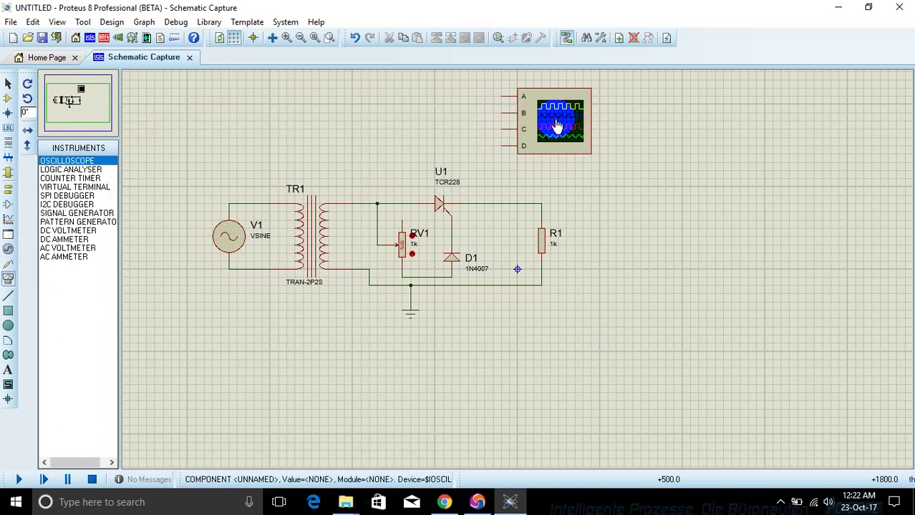
Wire oscilloscope channel A to the TR1 output wire and channel B to the U1–R1 wire.
{"action": "left_click", "coordinate": [504, 94]}
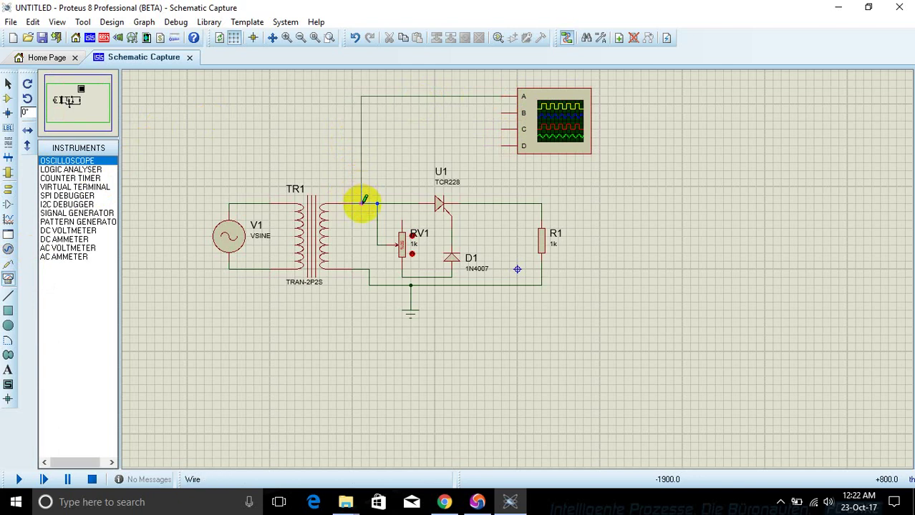
{"action": "left_click", "coordinate": [362, 203]}
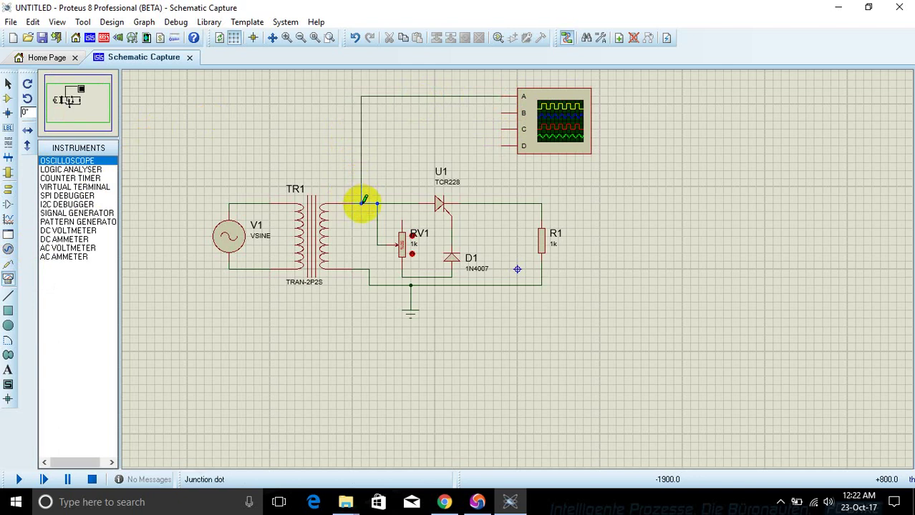
{"action": "left_click", "coordinate": [499, 112]}
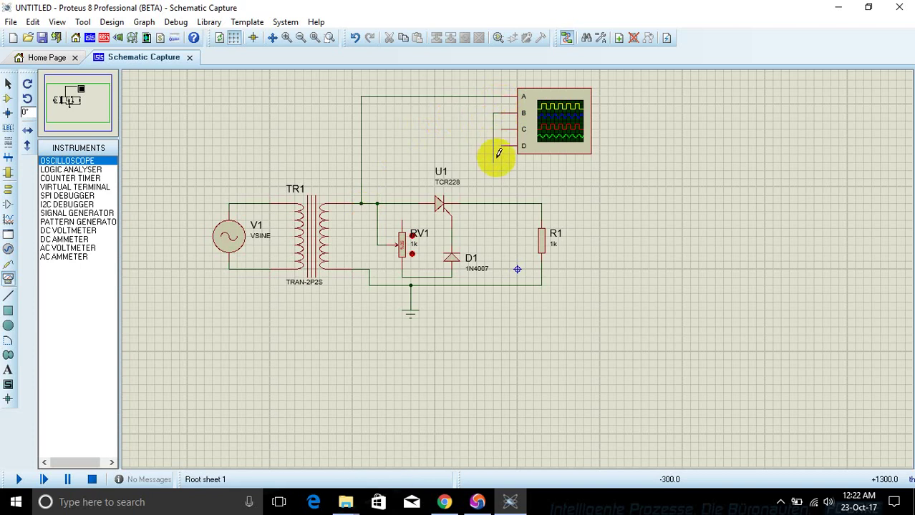
{"action": "left_click", "coordinate": [494, 203]}
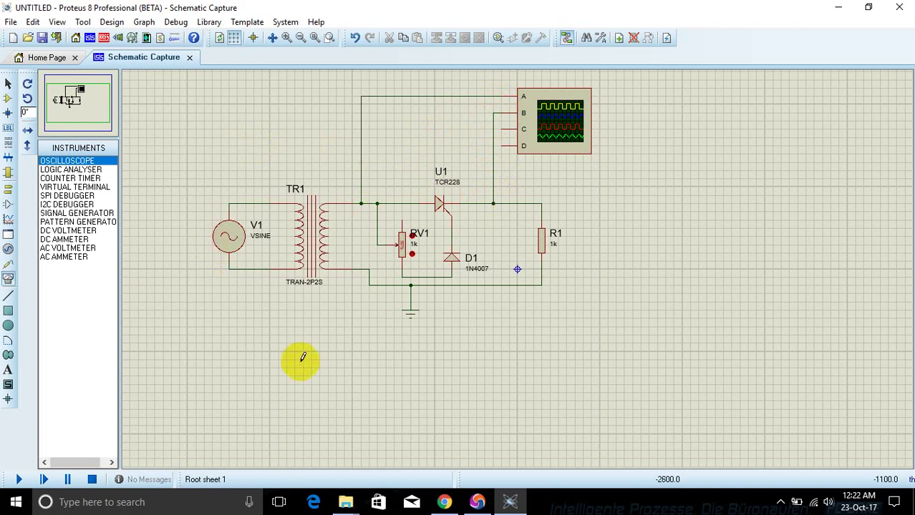
Set RV1 to 4.7k and give V1 0 DC offset, 230V amplitude and 50Hz frequency.
{"action": "double_click", "coordinate": [415, 248]}
{"action": "type", "text": "4.7k"}
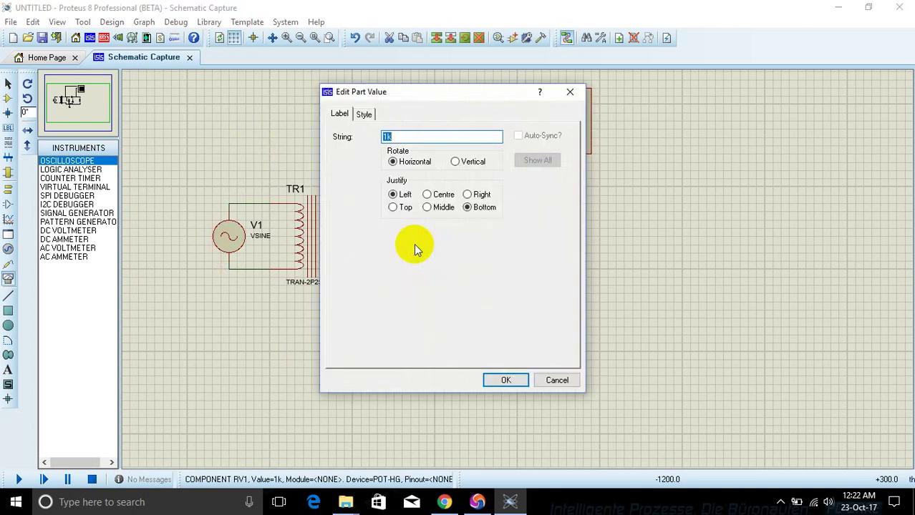
{"action": "left_click", "coordinate": [505, 380]}
{"action": "double_click", "coordinate": [229, 244]}
{"action": "double_click", "coordinate": [421, 185]}
{"action": "type", "text": "0"}
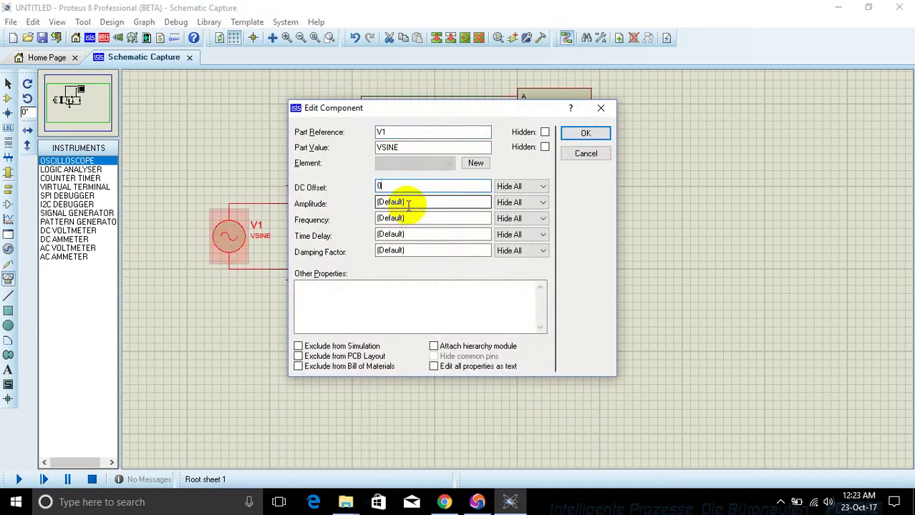
{"action": "double_click", "coordinate": [408, 204]}
{"action": "type", "text": "230V"}
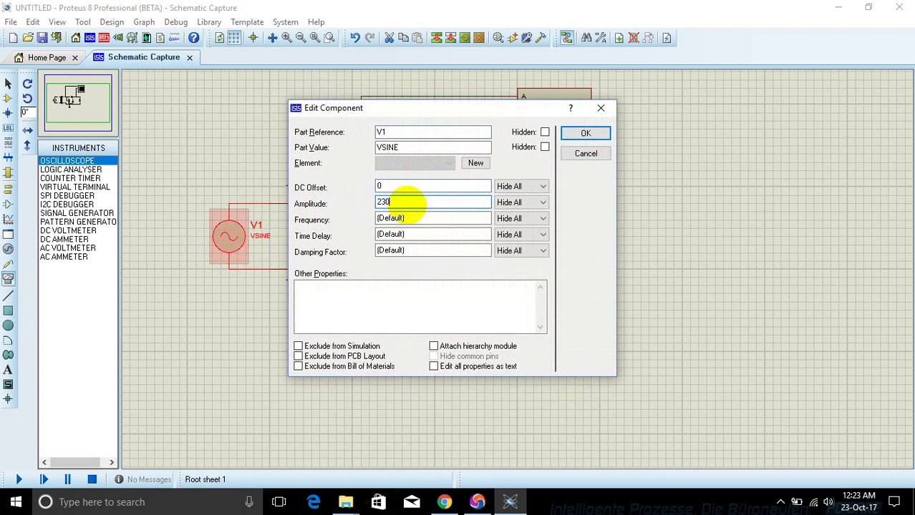
{"action": "double_click", "coordinate": [410, 216]}
{"action": "type", "text": "50Hz"}
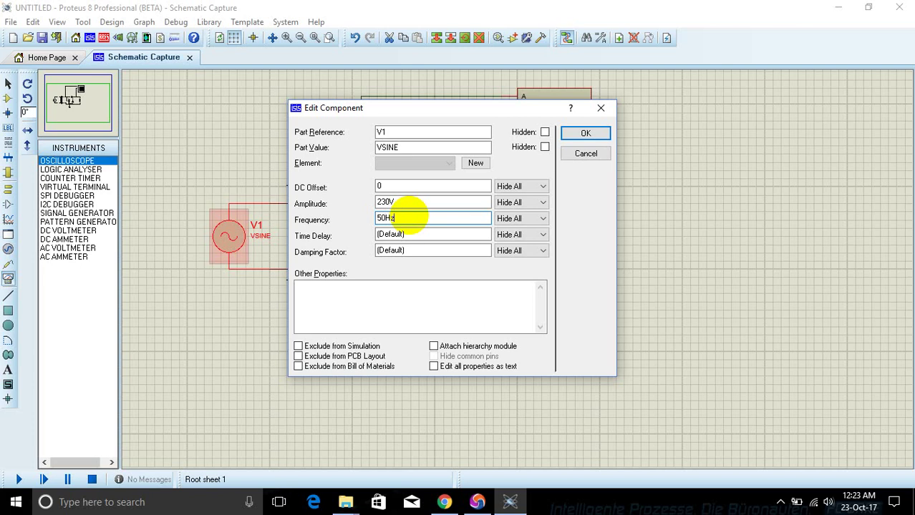
Display V1's amplitude and frequency values without names and hide its part reference.
{"action": "left_click", "coordinate": [507, 203]}
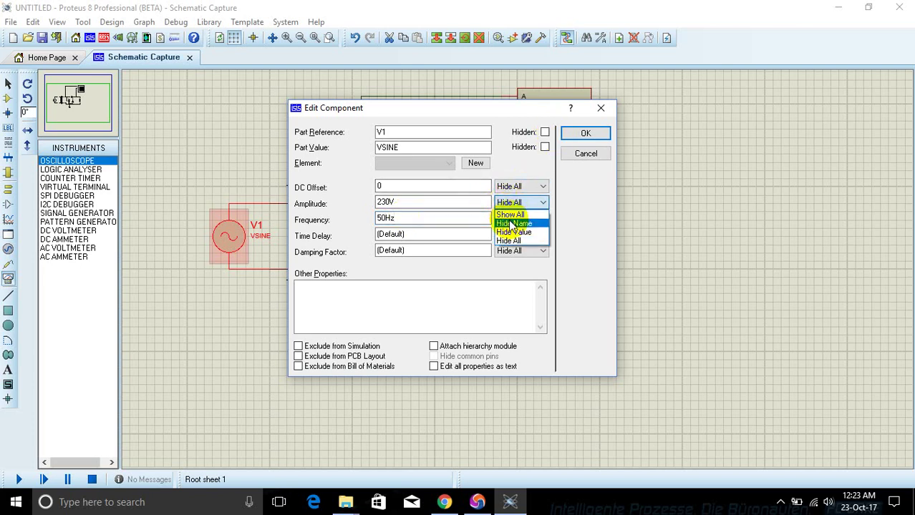
{"action": "left_click", "coordinate": [512, 223]}
{"action": "left_click", "coordinate": [509, 219]}
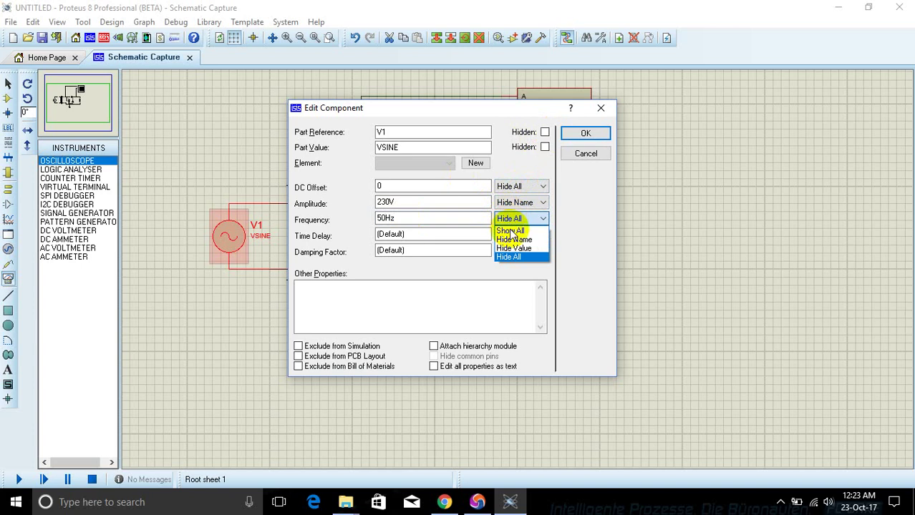
{"action": "left_click", "coordinate": [511, 239]}
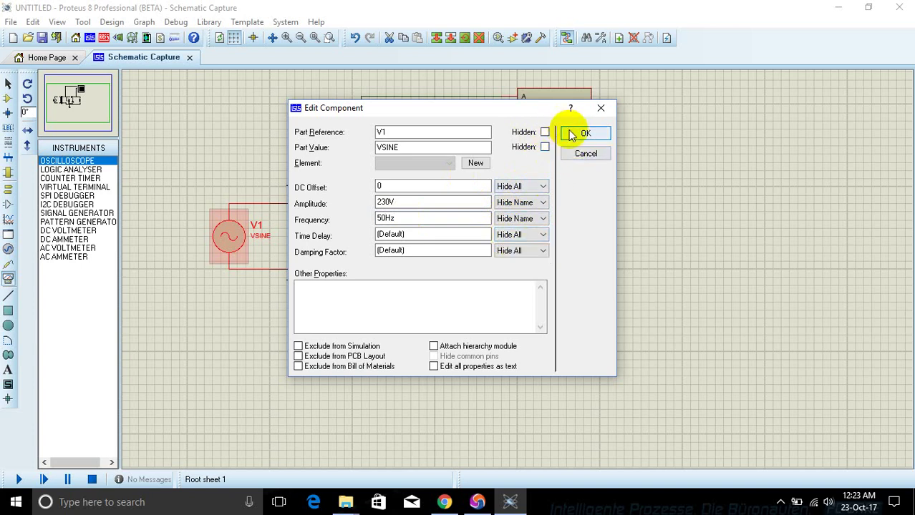
{"action": "left_click", "coordinate": [545, 133]}
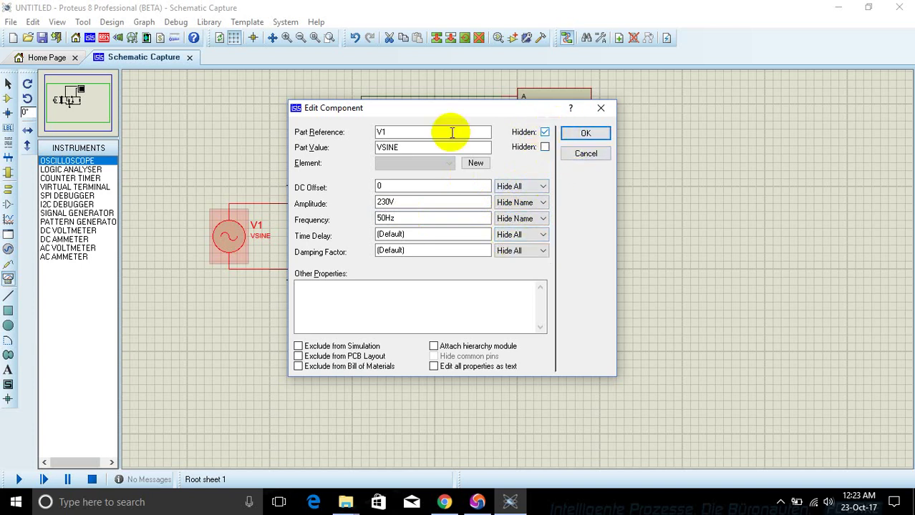
{"action": "left_click", "coordinate": [584, 135]}
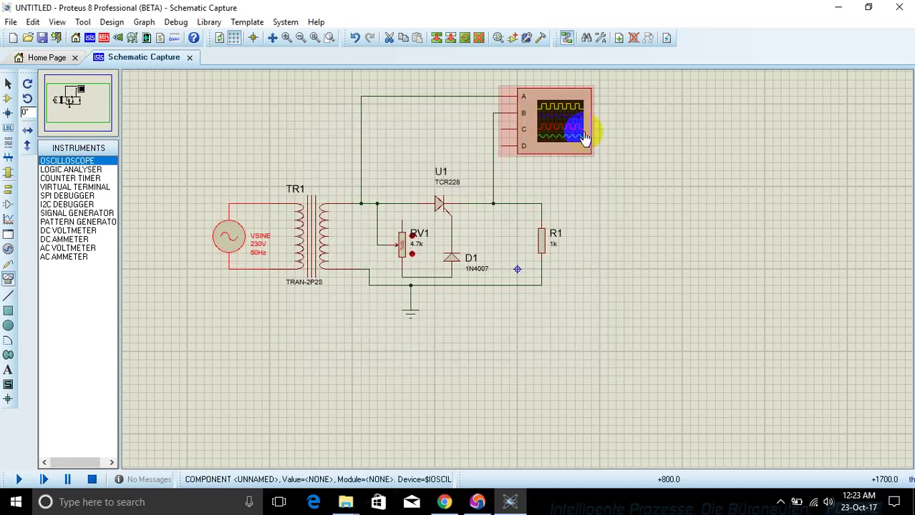
Give TR1 1.89mH secondary inductance, show both inductance values without names, hide its reference.
{"action": "double_click", "coordinate": [312, 242]}
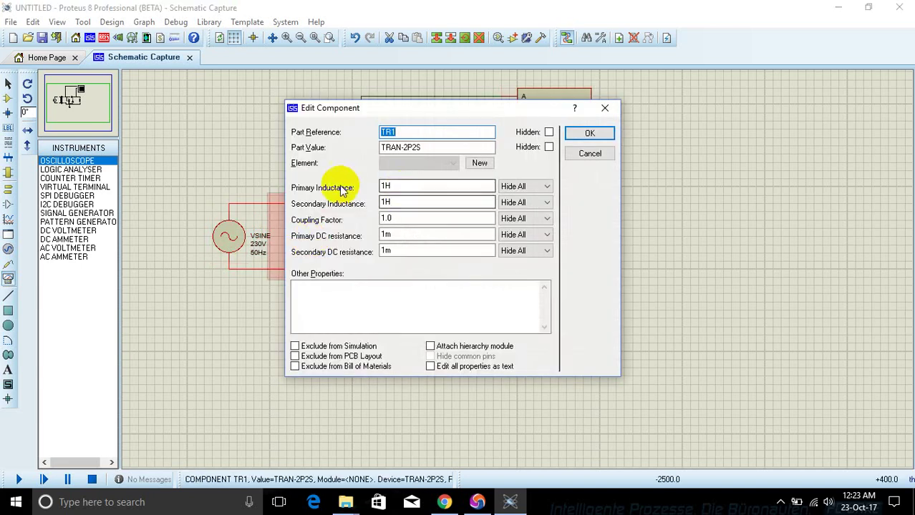
{"action": "left_click", "coordinate": [385, 202]}
{"action": "type", "text": ".89m"}
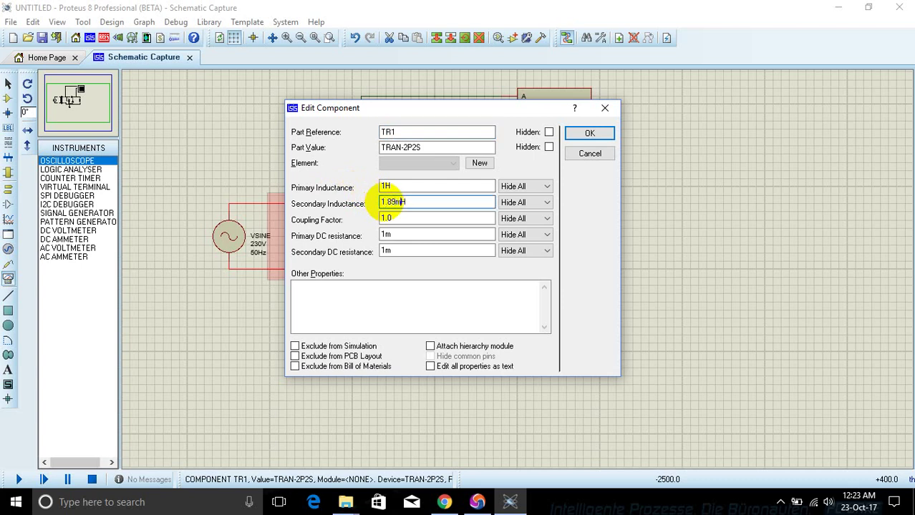
{"action": "left_click", "coordinate": [524, 186]}
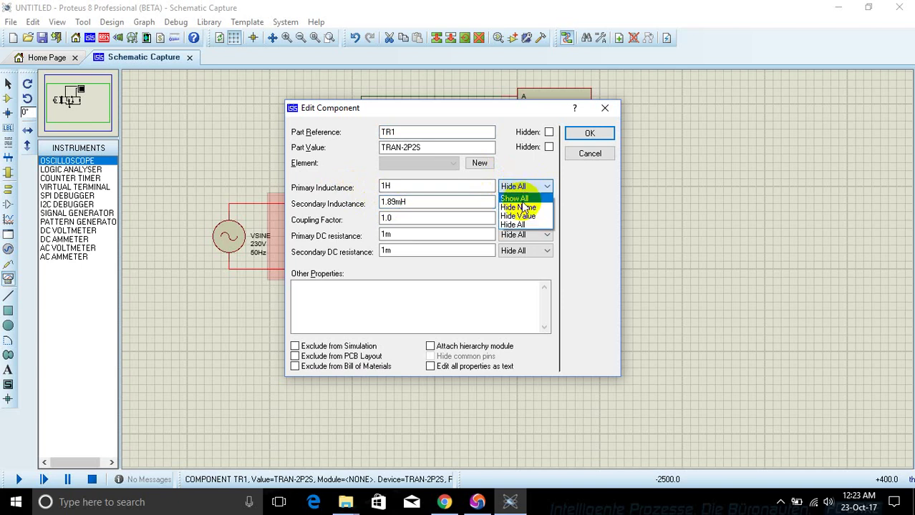
{"action": "left_click", "coordinate": [519, 207]}
{"action": "left_click", "coordinate": [518, 202]}
{"action": "left_click", "coordinate": [516, 223]}
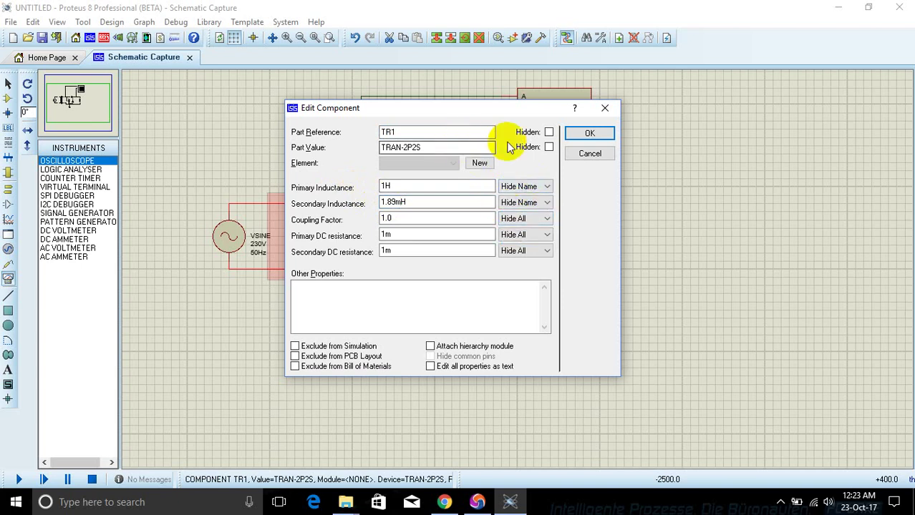
{"action": "left_click", "coordinate": [587, 133]}
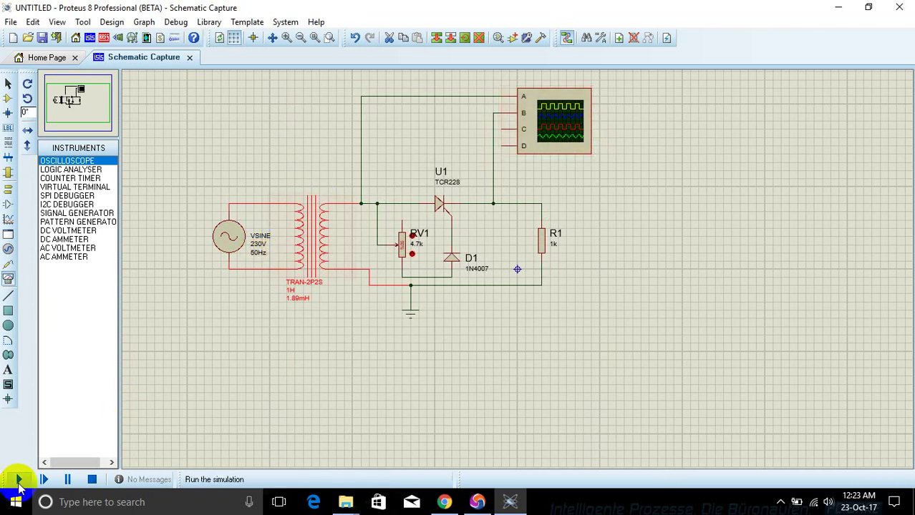
Start the simulation, set the oscilloscope timebase to 5 ms, and move the scope window aside.
{"action": "left_click", "coordinate": [19, 479]}
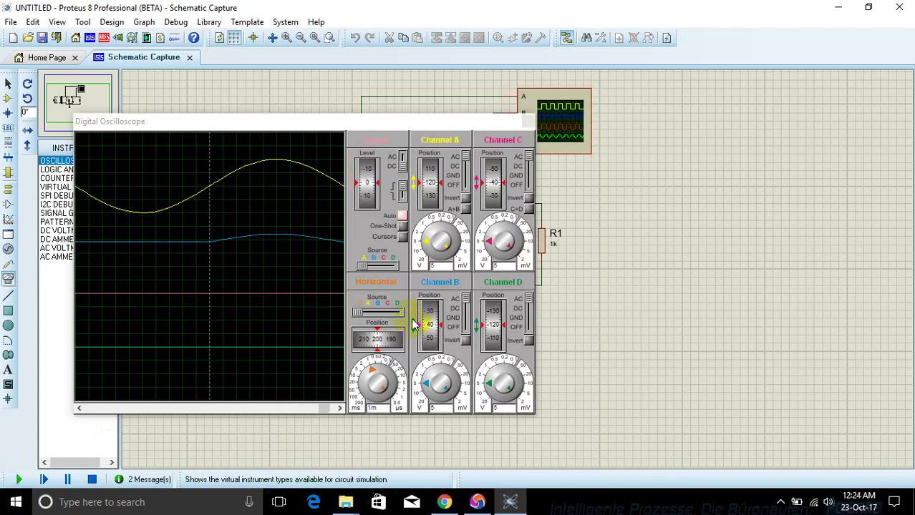
{"action": "left_click", "coordinate": [365, 377]}
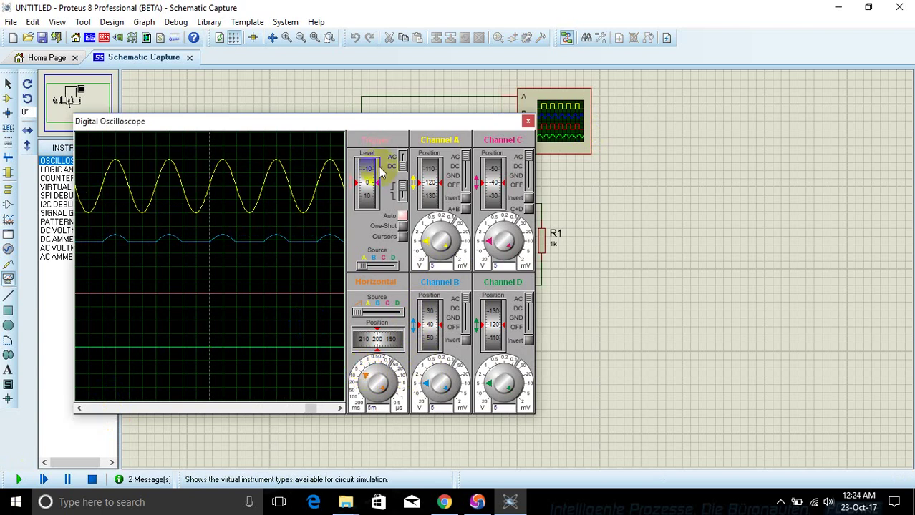
{"action": "left_click", "coordinate": [327, 134]}
{"action": "left_click_drag", "start_coordinate": [326, 133], "coordinate": [144, 86]}
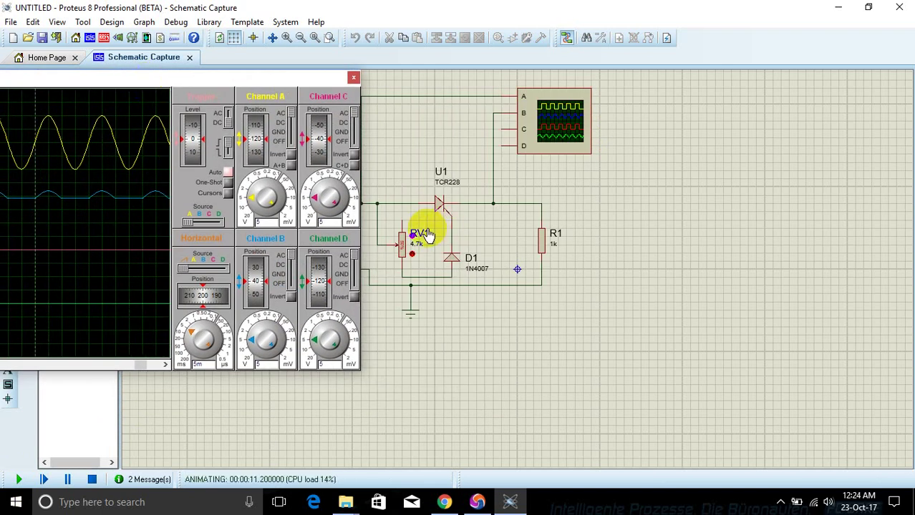
Step RV1's wiper to its top setting, then return the oscilloscope window to centre.
{"action": "left_click", "coordinate": [400, 247]}
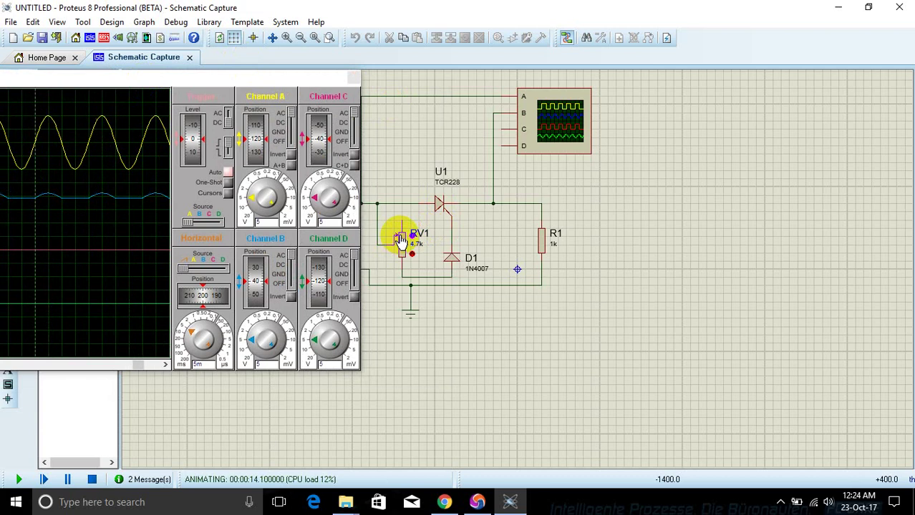
{"action": "left_click", "coordinate": [398, 241]}
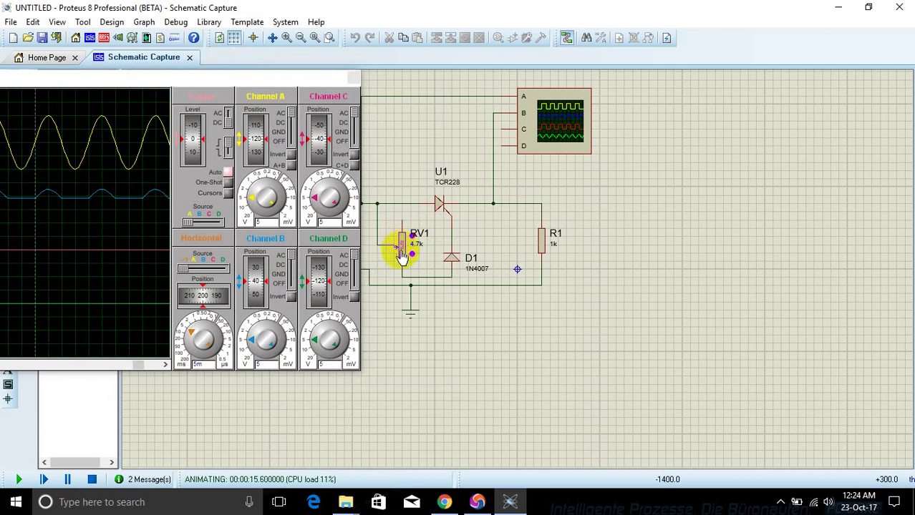
{"action": "left_click", "coordinate": [400, 249]}
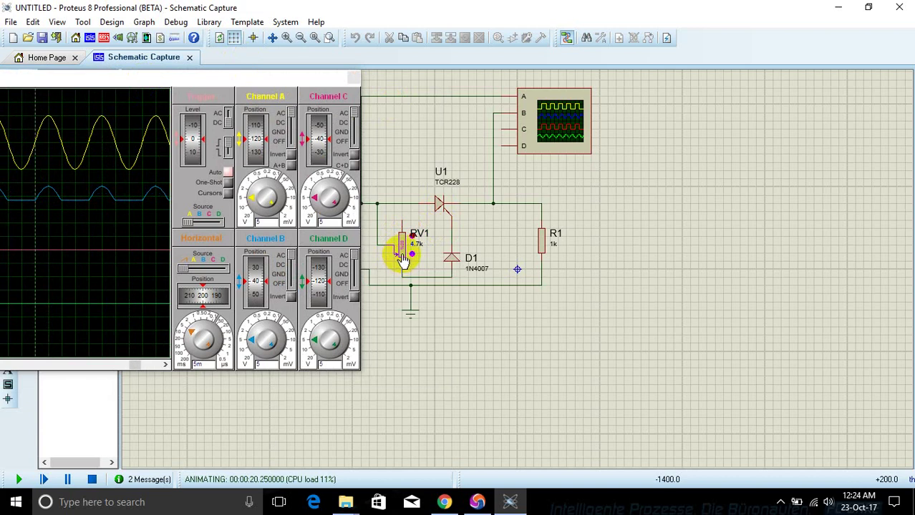
{"action": "left_click", "coordinate": [403, 261]}
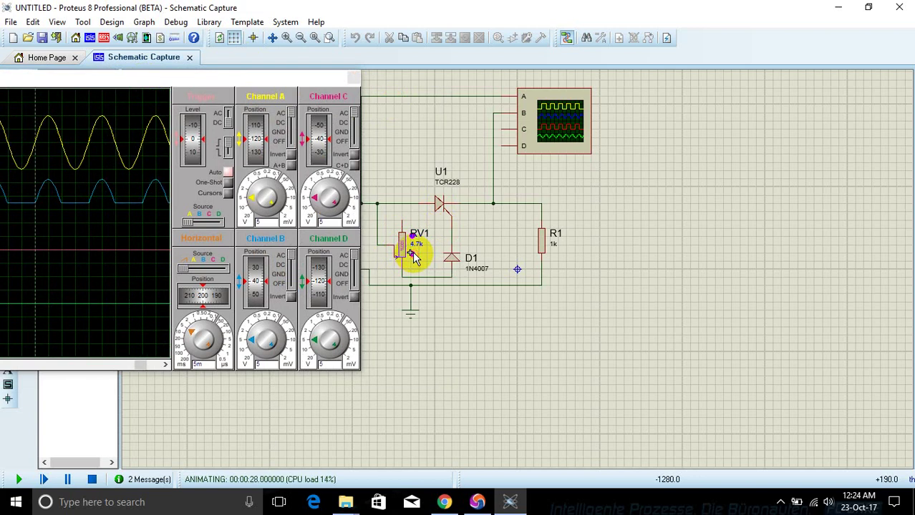
{"action": "left_click", "coordinate": [230, 76]}
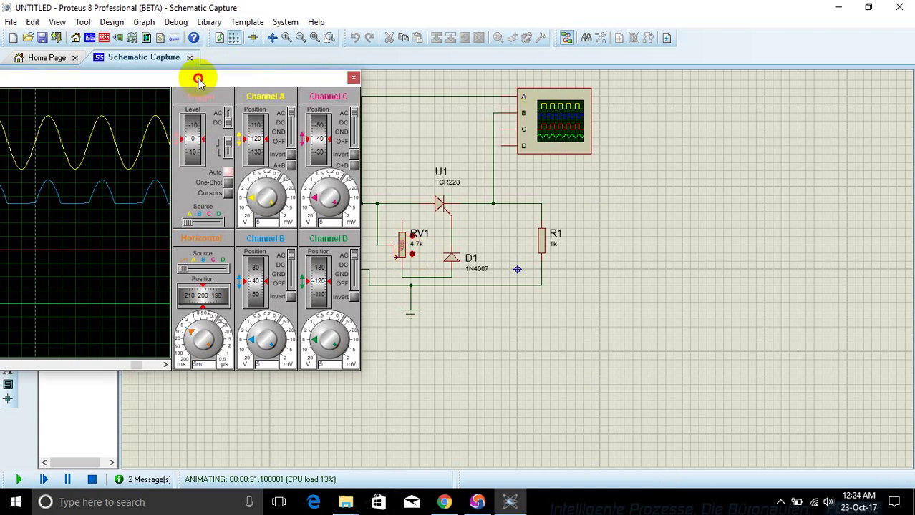
{"action": "left_click_drag", "start_coordinate": [196, 78], "coordinate": [625, 102]}
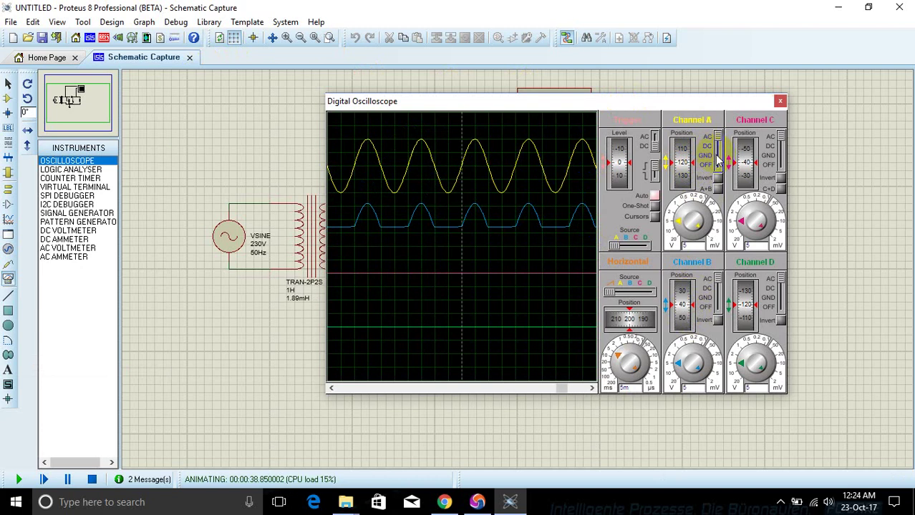
Centre channel A and B traces on the zero line using ground, then restore their coupling.
{"action": "left_click", "coordinate": [694, 158]}
{"action": "left_click_drag", "start_coordinate": [681, 154], "coordinate": [685, 195]}
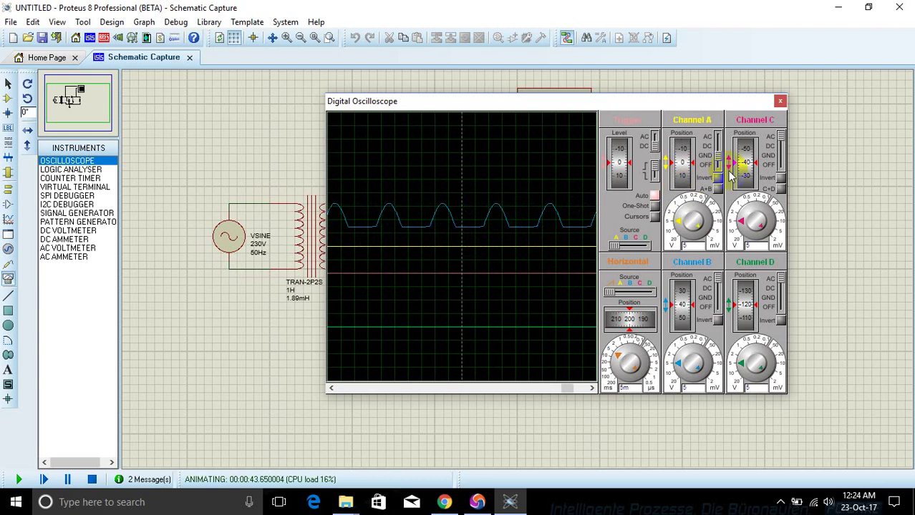
{"action": "left_click", "coordinate": [717, 143]}
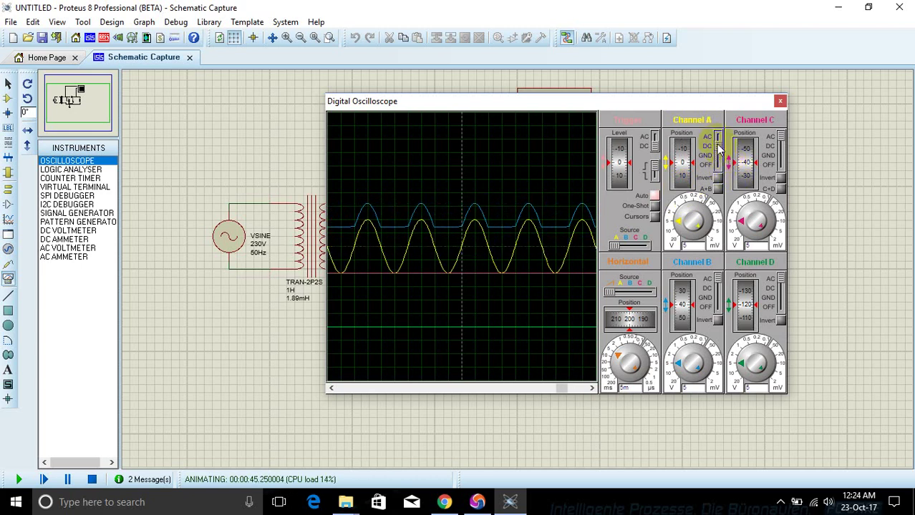
{"action": "left_click", "coordinate": [719, 301]}
{"action": "left_click_drag", "start_coordinate": [683, 309], "coordinate": [685, 307]}
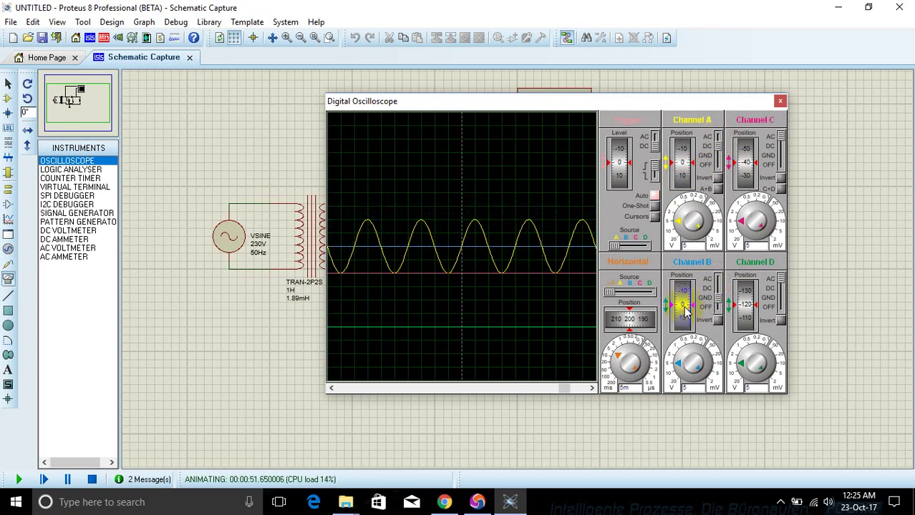
{"action": "left_click", "coordinate": [718, 286]}
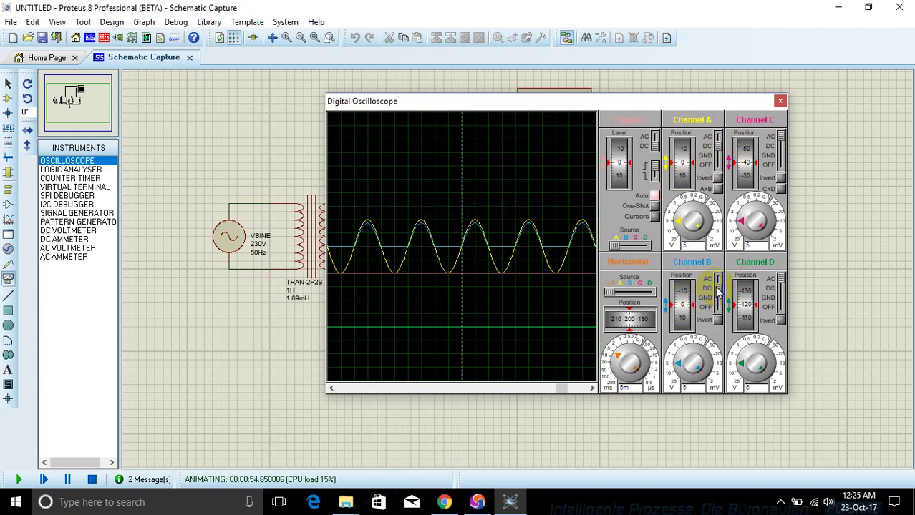
Offset unused channels C and D off screen to -200.
{"action": "left_click_drag", "start_coordinate": [744, 293], "coordinate": [745, 342]}
{"action": "left_click_drag", "start_coordinate": [744, 150], "coordinate": [745, 197]}
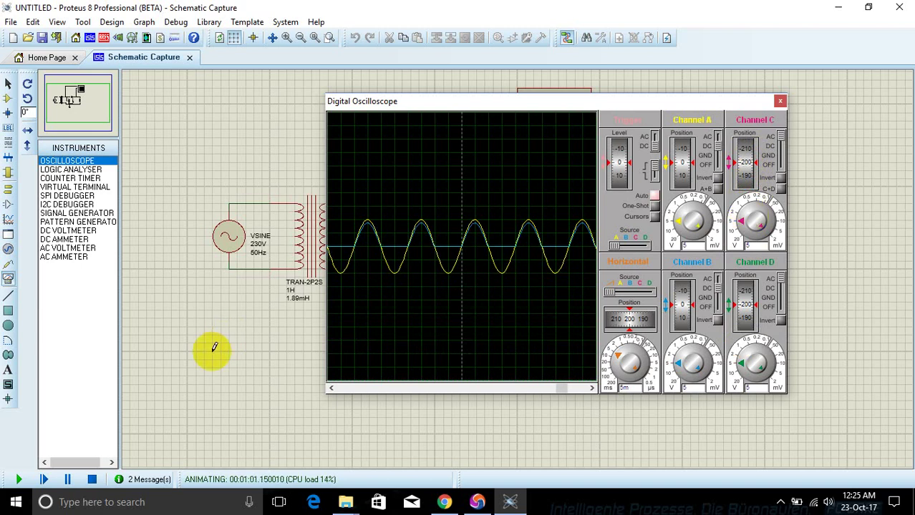
{"action": "key", "text": "XF86MonBrightnessDown"}
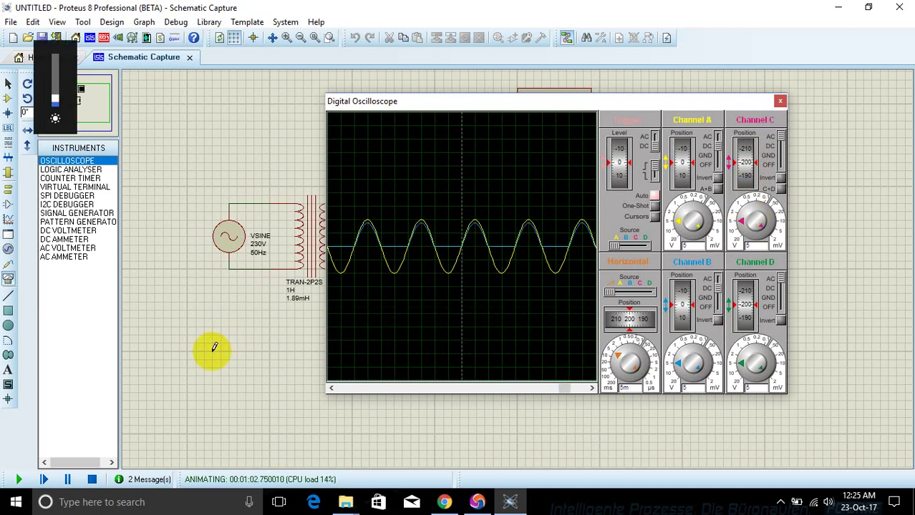
{"action": "left_click", "coordinate": [781, 503]}
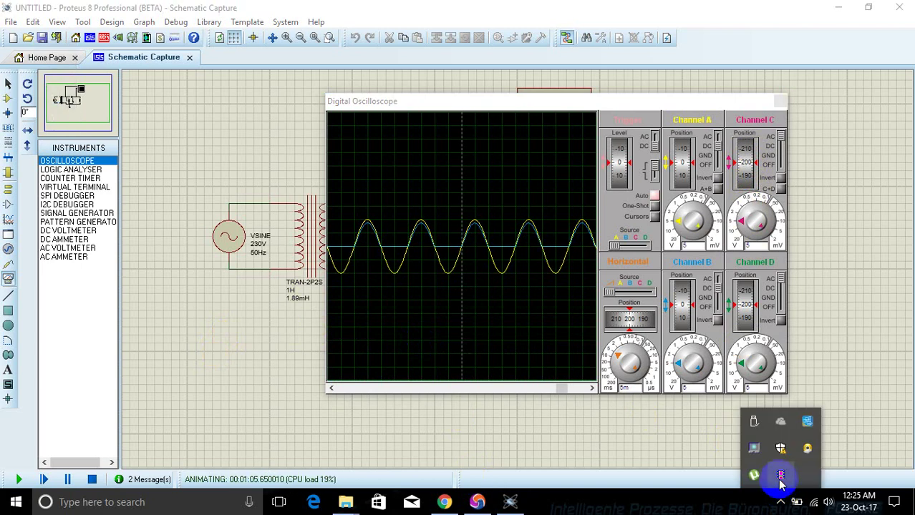